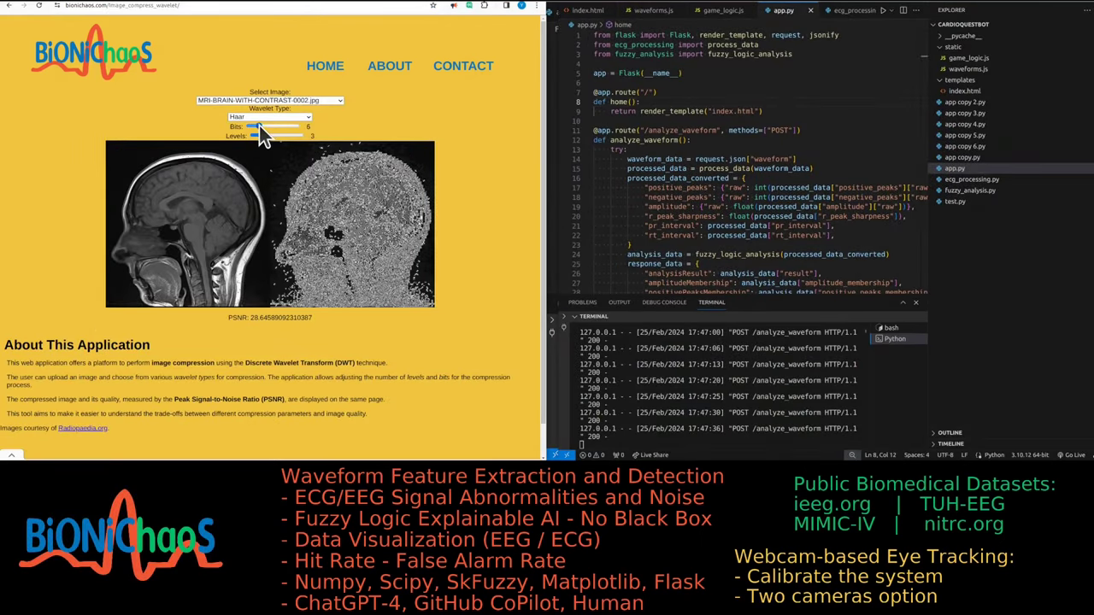
Set the compression bits and levels to 3, and switch the selected image to MRI-BRAIN-WITH-CONTRAST-0004.jpg
{"action": "left_click_drag", "start_coordinate": [259, 124], "coordinate": [253, 126]}
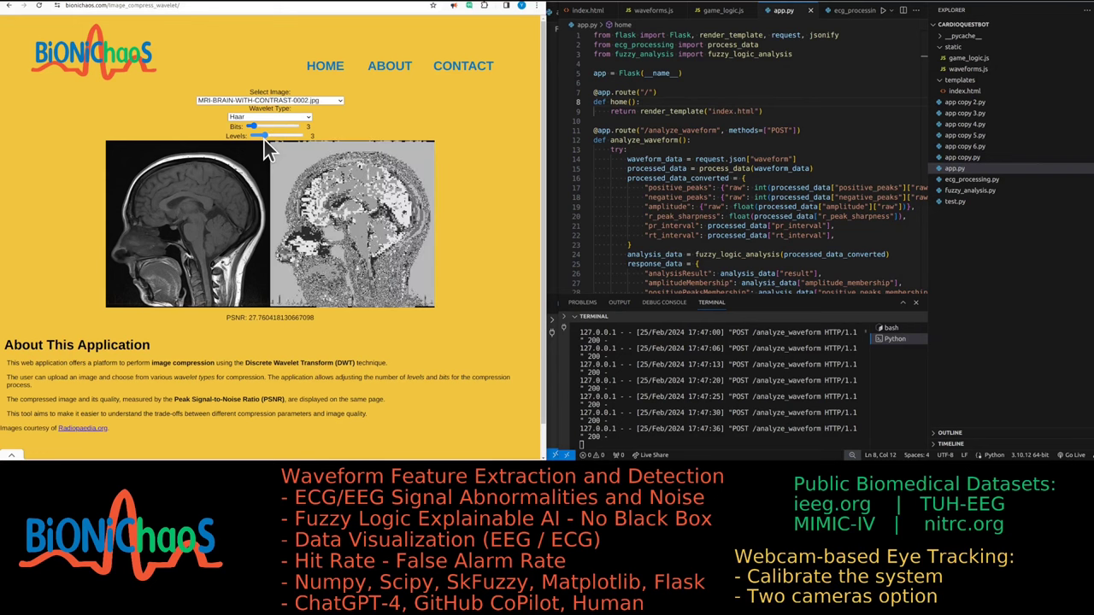
{"action": "left_click_drag", "start_coordinate": [262, 137], "coordinate": [259, 137]}
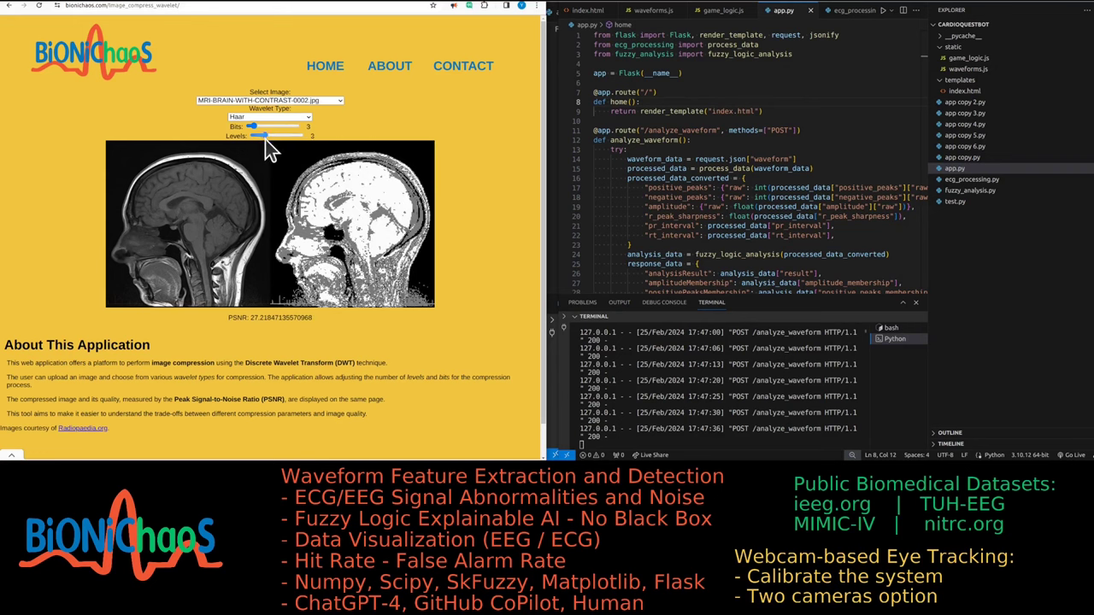
{"action": "left_click", "coordinate": [282, 100]}
{"action": "left_click", "coordinate": [260, 202]}
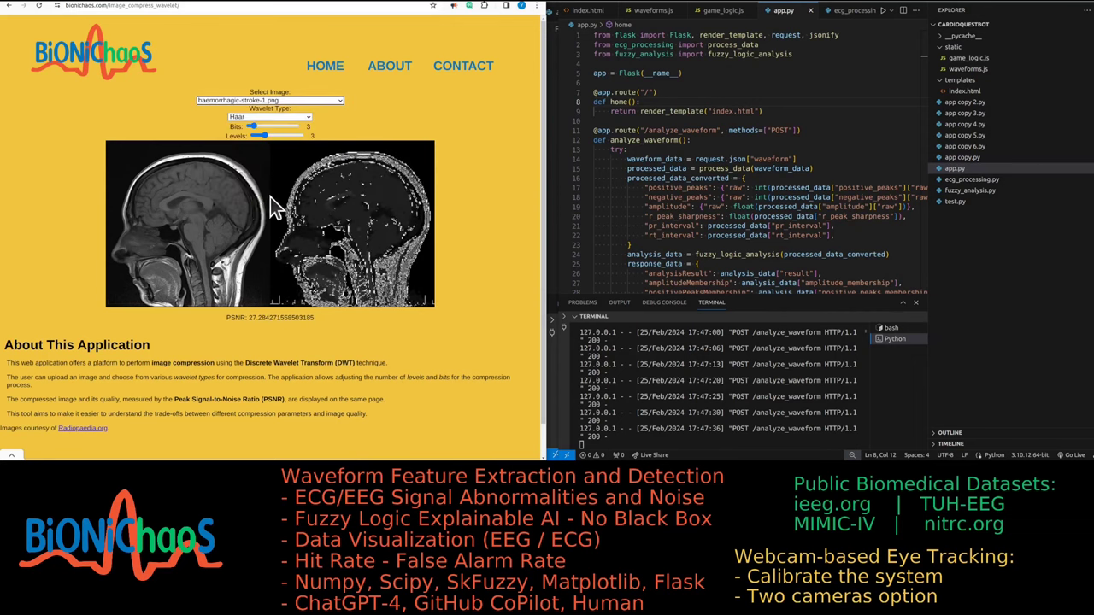
{"action": "key", "text": "Up"}
{"action": "key", "text": "Up"}
{"action": "key", "text": "Up"}
{"action": "key", "text": "Up"}
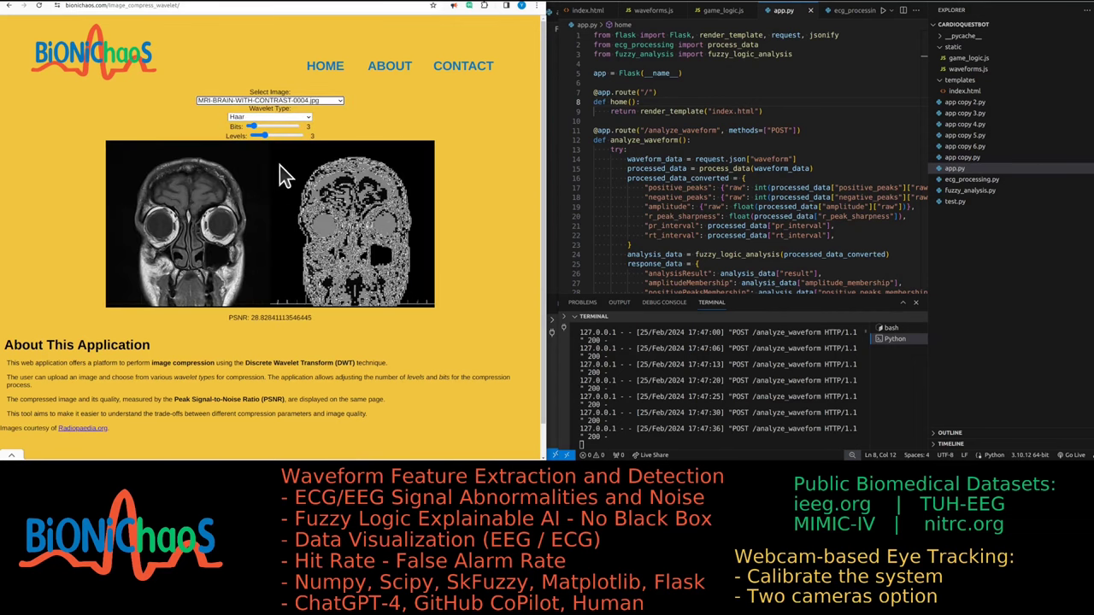
Try the Daubechies 2 wavelet, switch to Biorthogonal 1.3, and set the compression to 8 bits and 2 levels
{"action": "left_click", "coordinate": [252, 120]}
{"action": "left_click", "coordinate": [263, 142]}
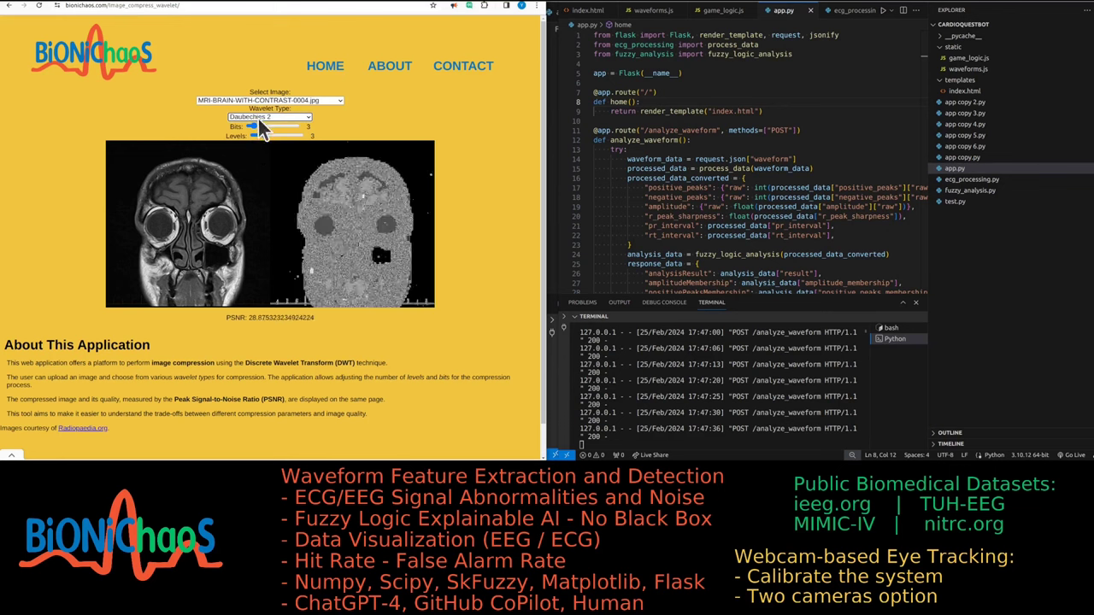
{"action": "left_click", "coordinate": [261, 117]}
{"action": "left_click", "coordinate": [274, 165]}
{"action": "mouse_move", "coordinate": [261, 126]}
{"action": "left_mouse_down"}
{"action": "mouse_move", "coordinate": [282, 136]}
{"action": "mouse_move", "coordinate": [259, 138]}
{"action": "left_mouse_up"}
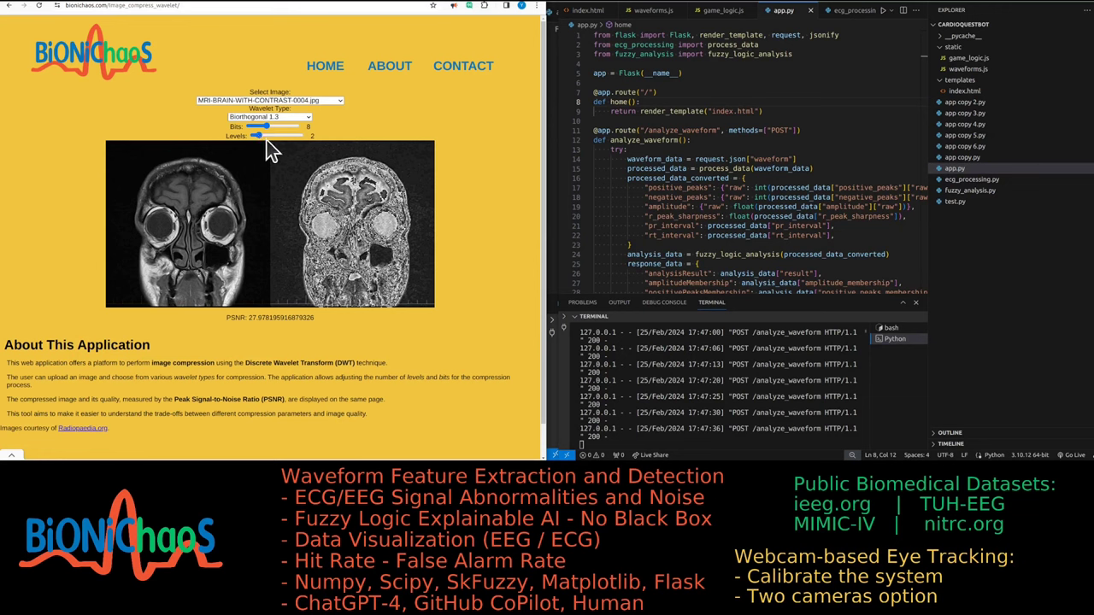
Raise the levels to 7 to check the PSNR, and readjust the compression to 12 bits and 5 levels
{"action": "left_click_drag", "start_coordinate": [257, 137], "coordinate": [297, 139]}
{"action": "left_click_drag", "start_coordinate": [231, 318], "coordinate": [261, 335]}
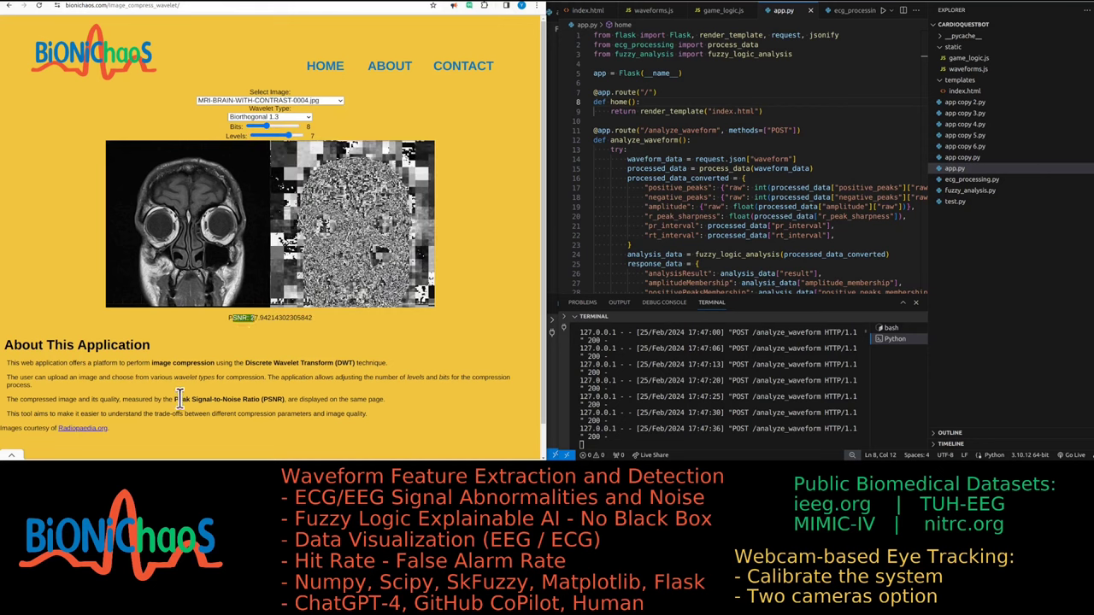
{"action": "left_click", "coordinate": [258, 403]}
{"action": "left_click", "coordinate": [248, 317]}
{"action": "mouse_move", "coordinate": [266, 125]}
{"action": "left_mouse_down"}
{"action": "mouse_move", "coordinate": [287, 127]}
{"action": "mouse_move", "coordinate": [277, 135]}
{"action": "left_mouse_up"}
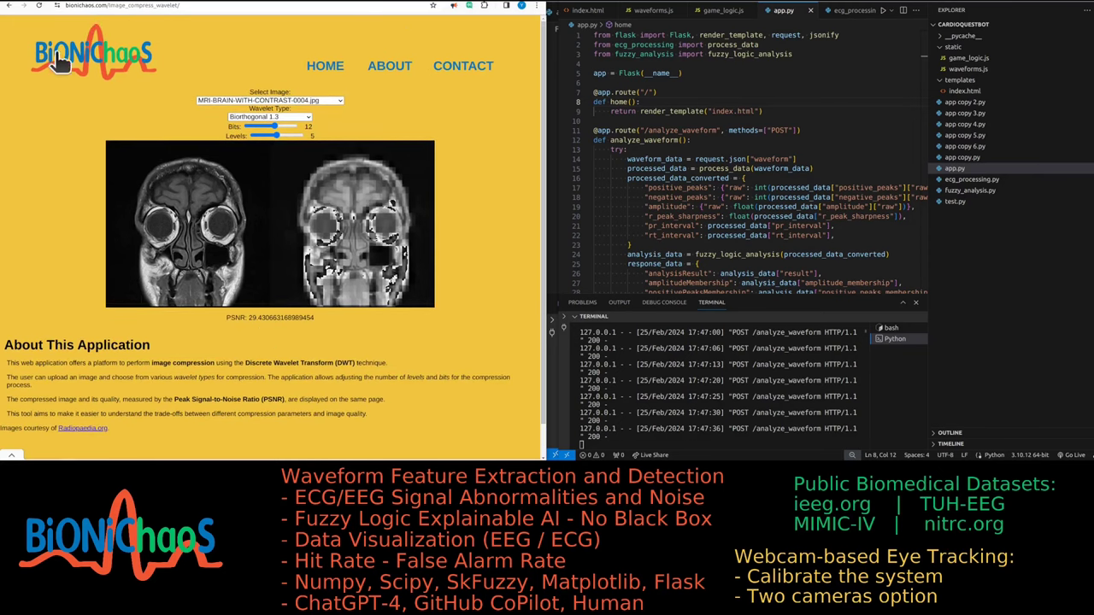
Return to the site's home page and open the Feature Extraction application
{"action": "left_click", "coordinate": [83, 67]}
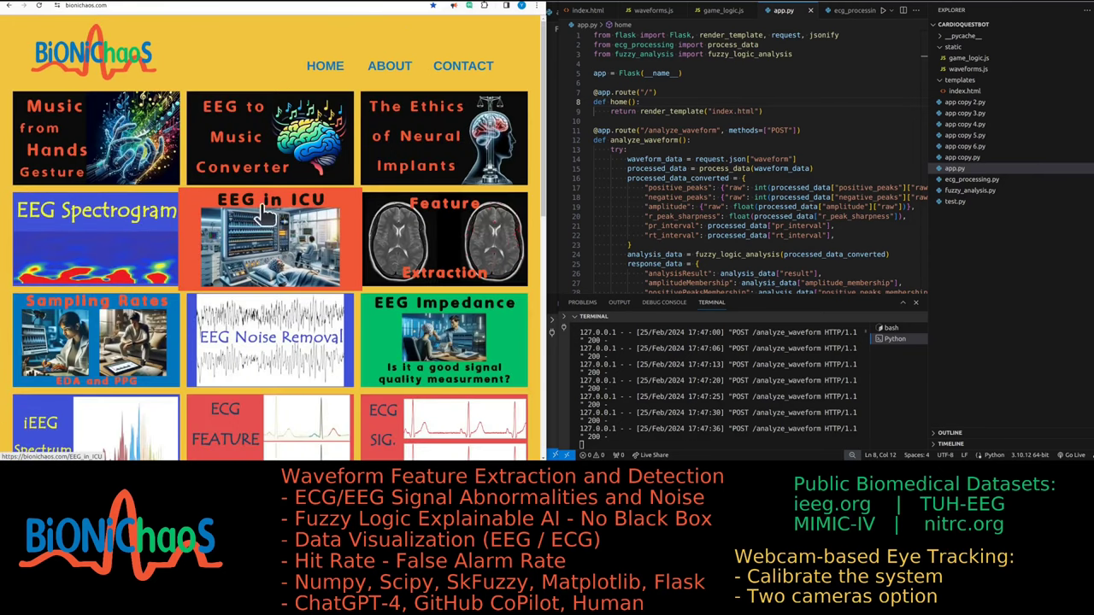
{"action": "scroll", "coordinate": [487, 220], "scroll_direction": "down", "scroll_amount": 1}
{"action": "left_click", "coordinate": [485, 221]}
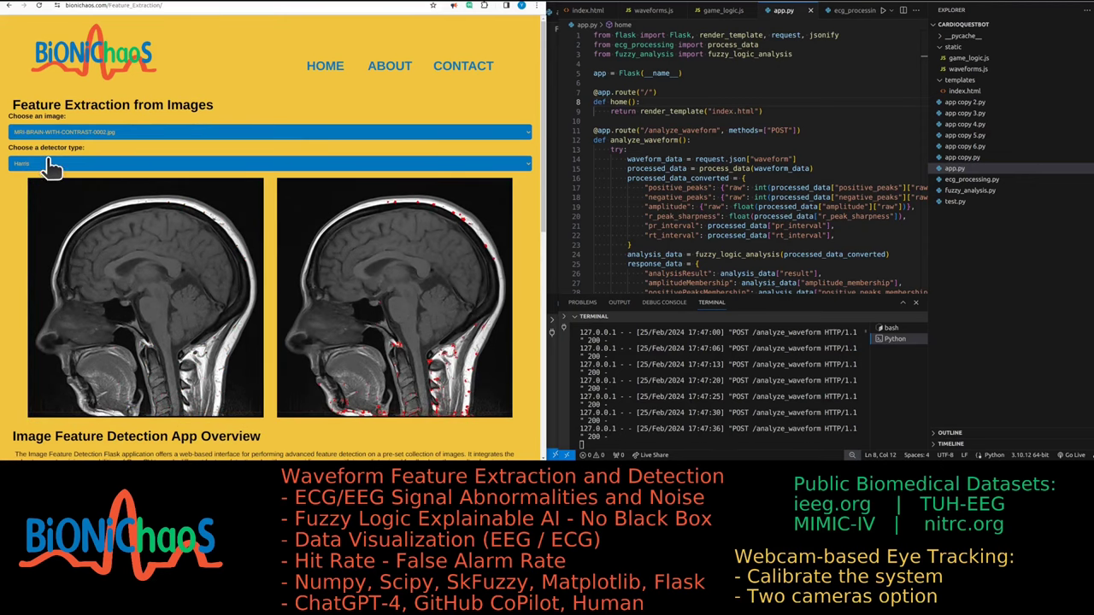
Collapse the advertisement and apply the FAST detector to the sagittal brain MRI image
{"action": "left_click", "coordinate": [50, 166]}
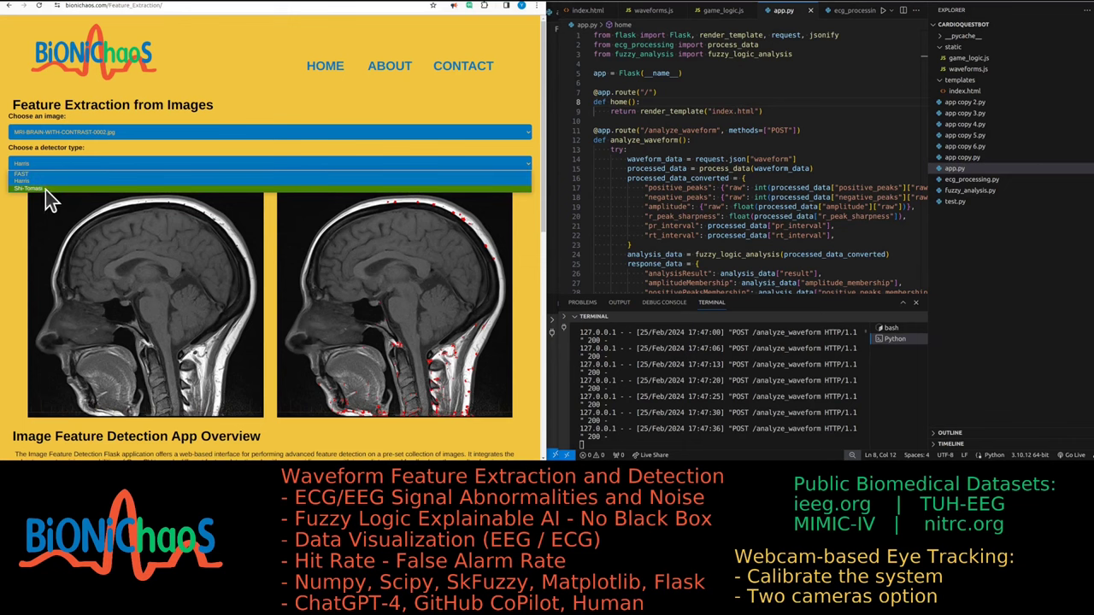
{"action": "scroll", "coordinate": [119, 342], "scroll_direction": "down", "scroll_amount": 2}
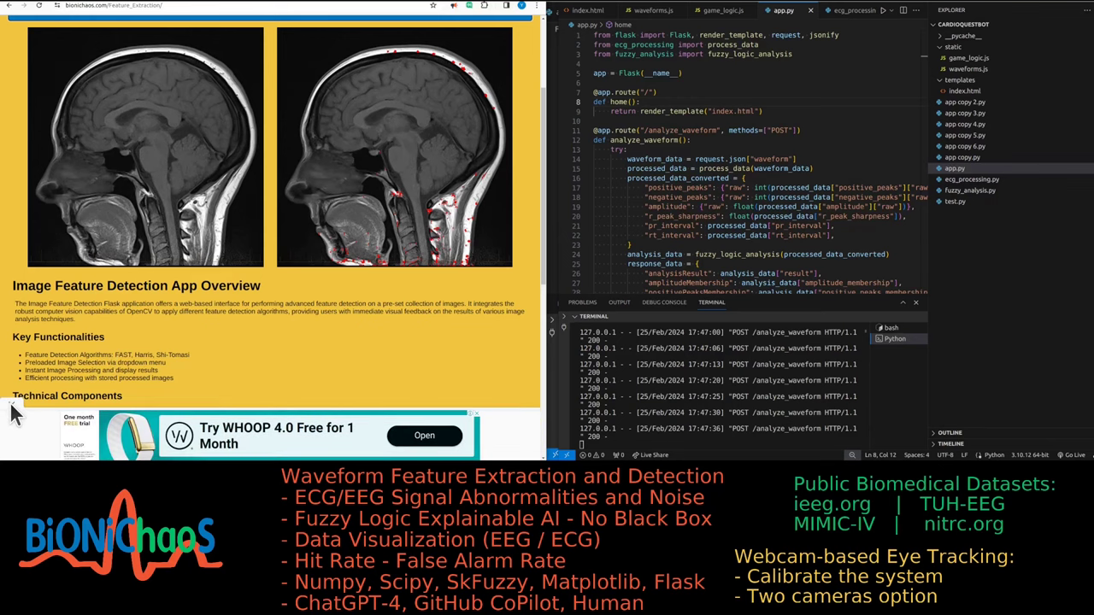
{"action": "scroll", "coordinate": [177, 302], "scroll_direction": "up", "scroll_amount": 3}
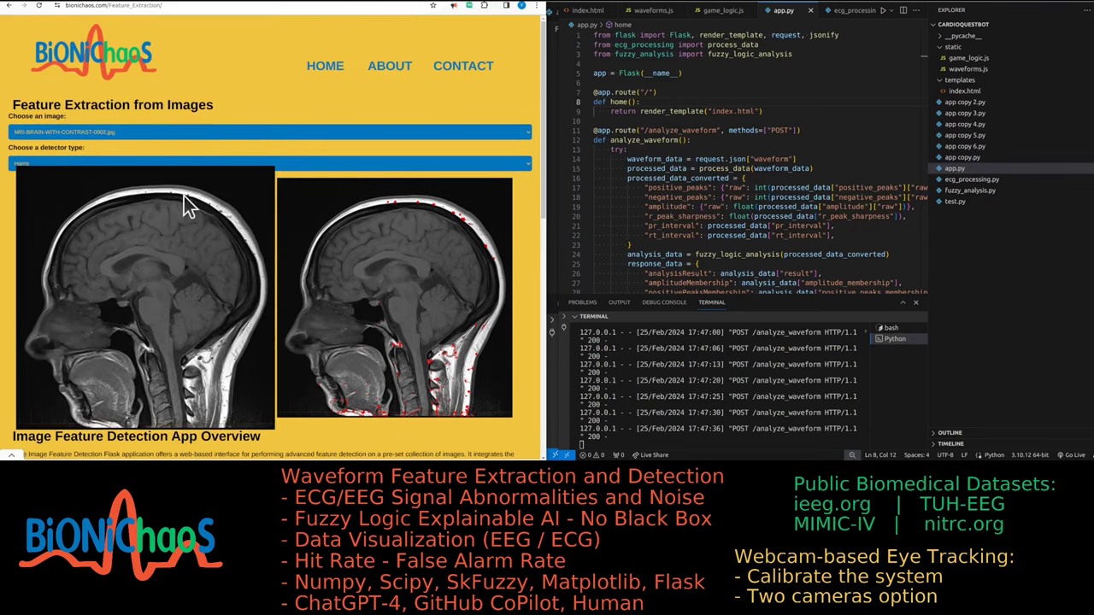
{"action": "left_click", "coordinate": [100, 166]}
{"action": "left_click", "coordinate": [72, 175]}
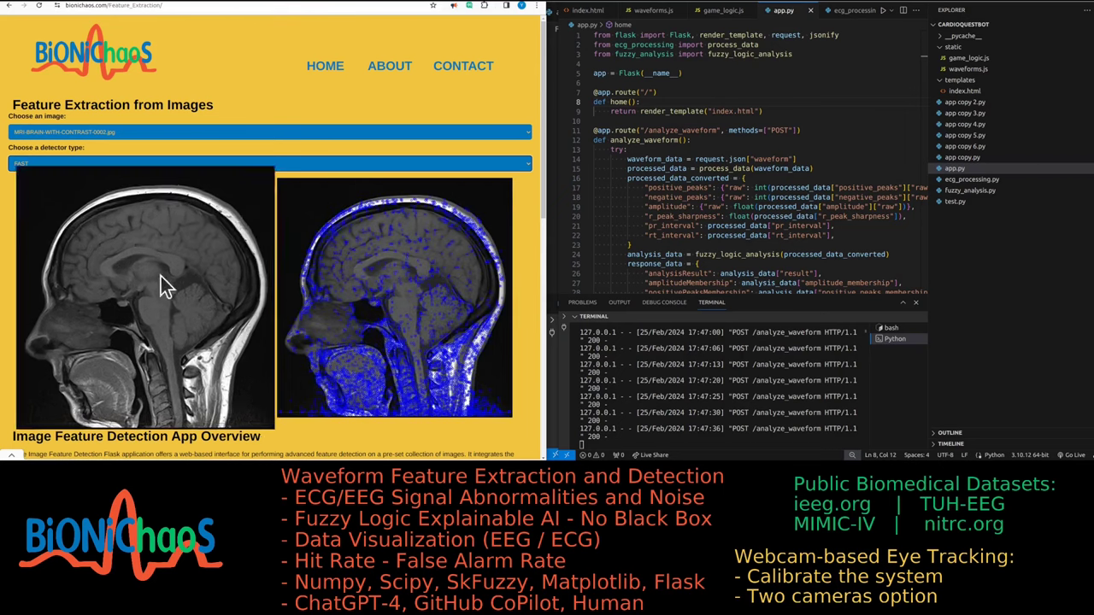
Apply the Harris detector to the same MRI image, followed by the Shi-Tomasi detector, to compare their detected features
{"action": "left_click", "coordinate": [47, 171]}
{"action": "left_click", "coordinate": [41, 181]}
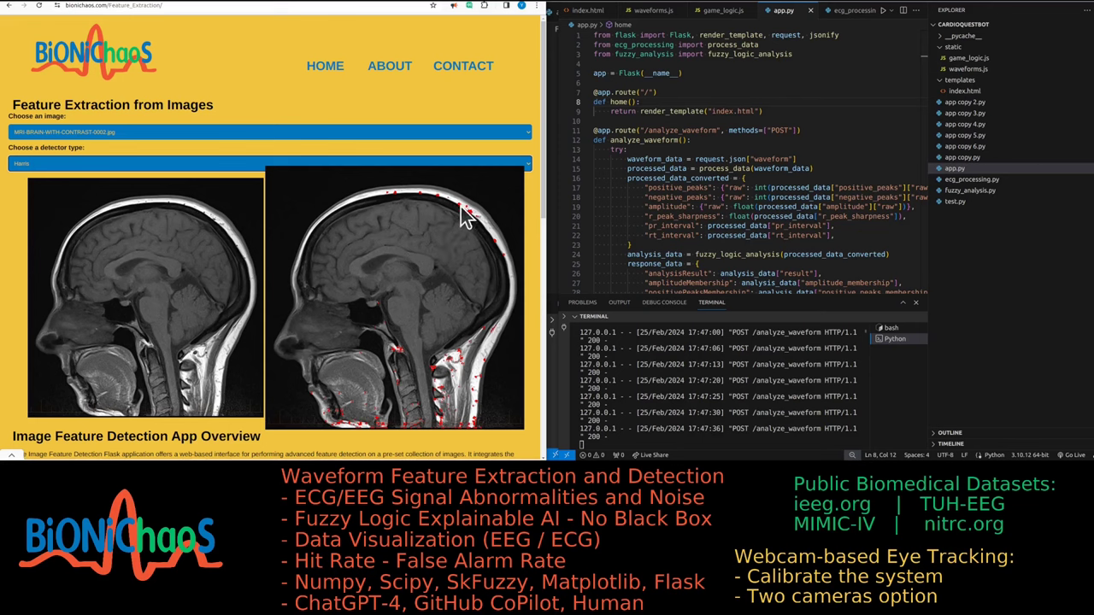
{"action": "left_click", "coordinate": [47, 163]}
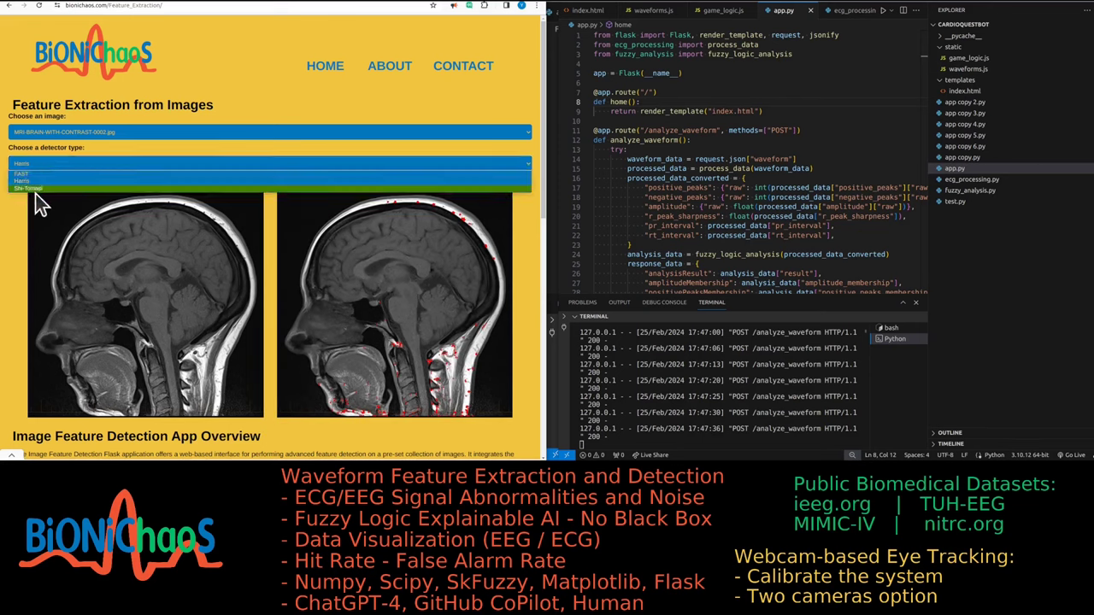
{"action": "left_click", "coordinate": [35, 189]}
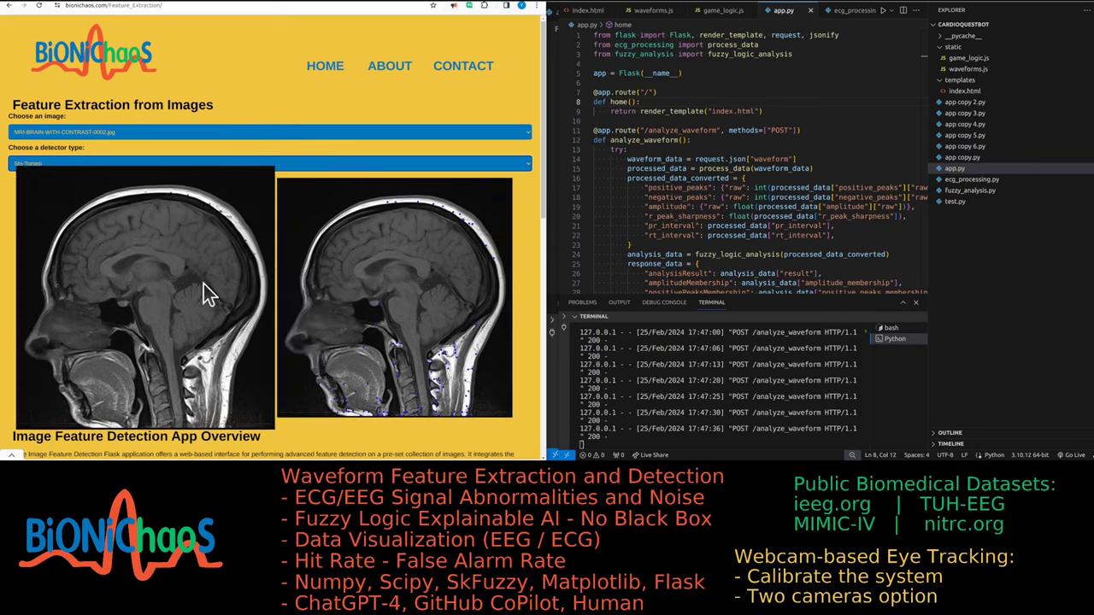
Switch the image to ischemic-stroke-1.jpg and apply the FAST detector to it
{"action": "left_click", "coordinate": [82, 168]}
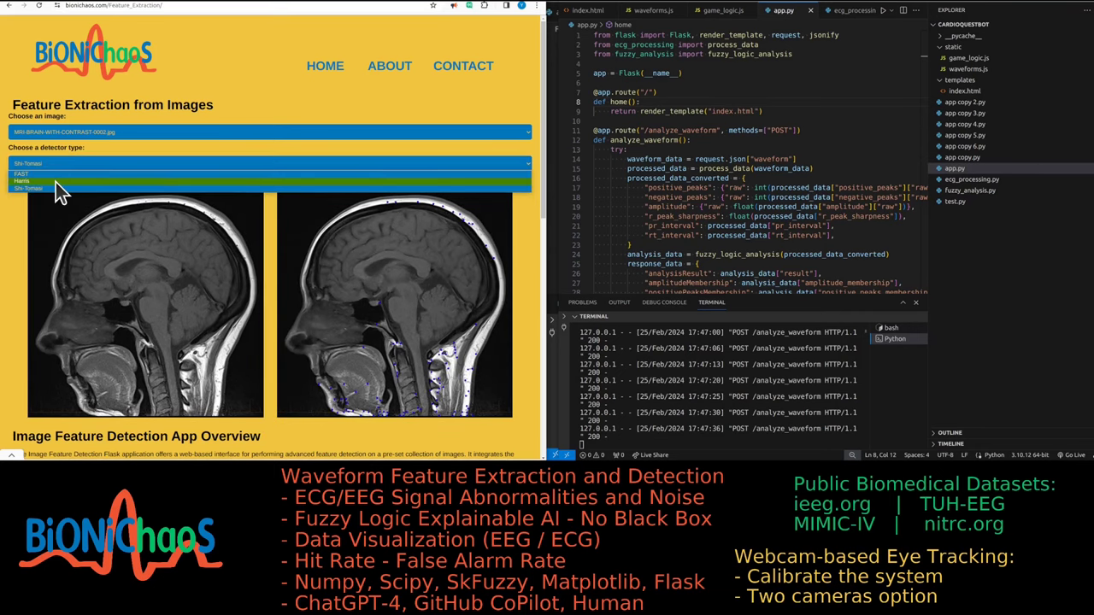
{"action": "left_click", "coordinate": [56, 182]}
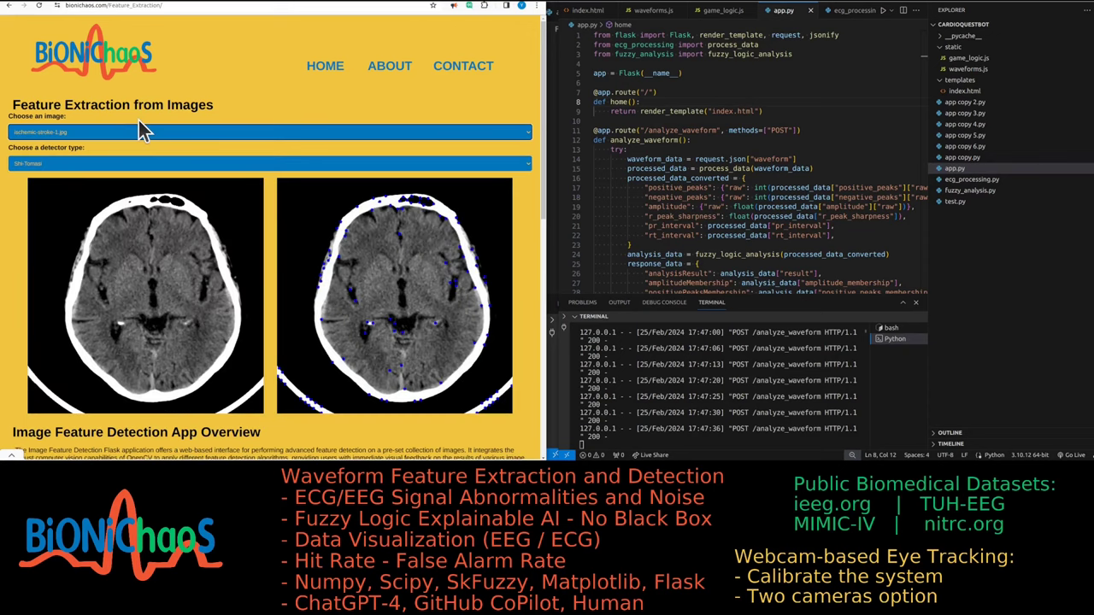
{"action": "left_click", "coordinate": [82, 164]}
{"action": "left_click", "coordinate": [55, 176]}
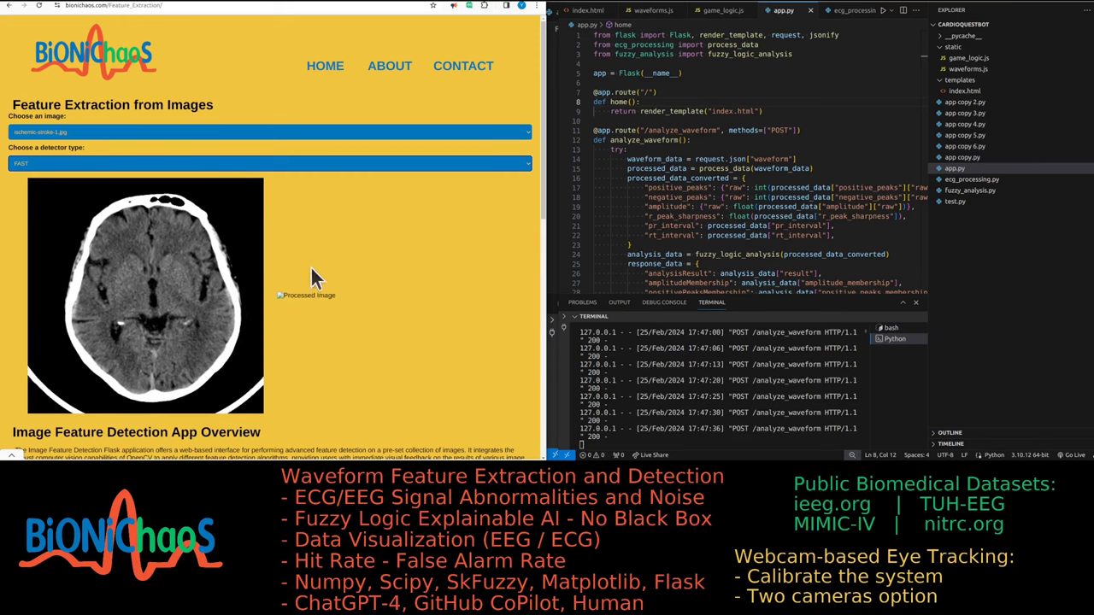
Apply the Harris detector to the ischemic stroke image, followed by the Shi-Tomasi detector
{"action": "left_click", "coordinate": [209, 164]}
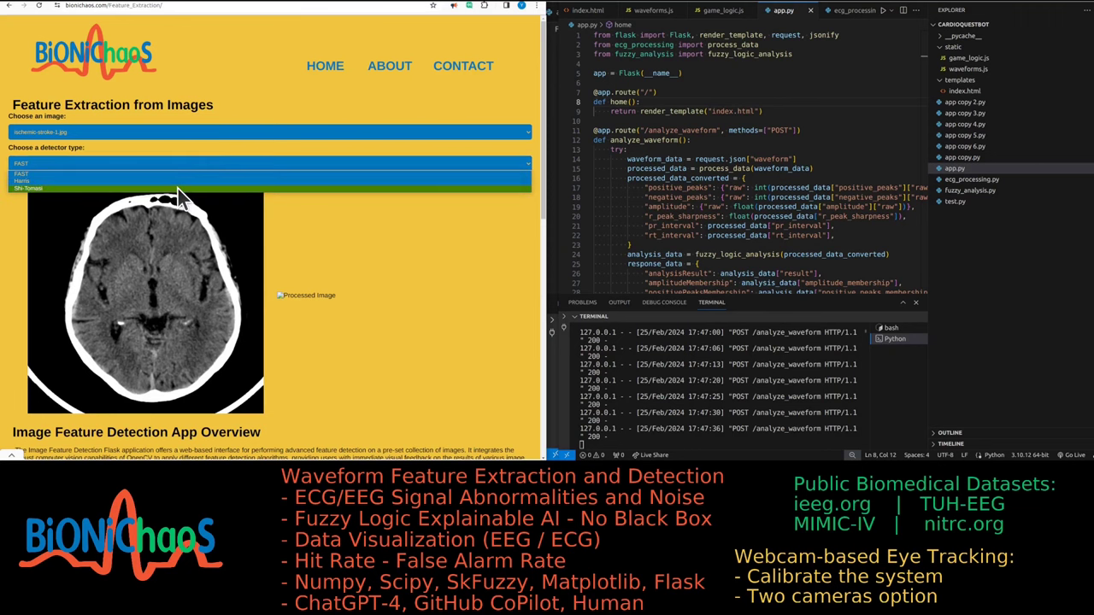
{"action": "left_click", "coordinate": [179, 183]}
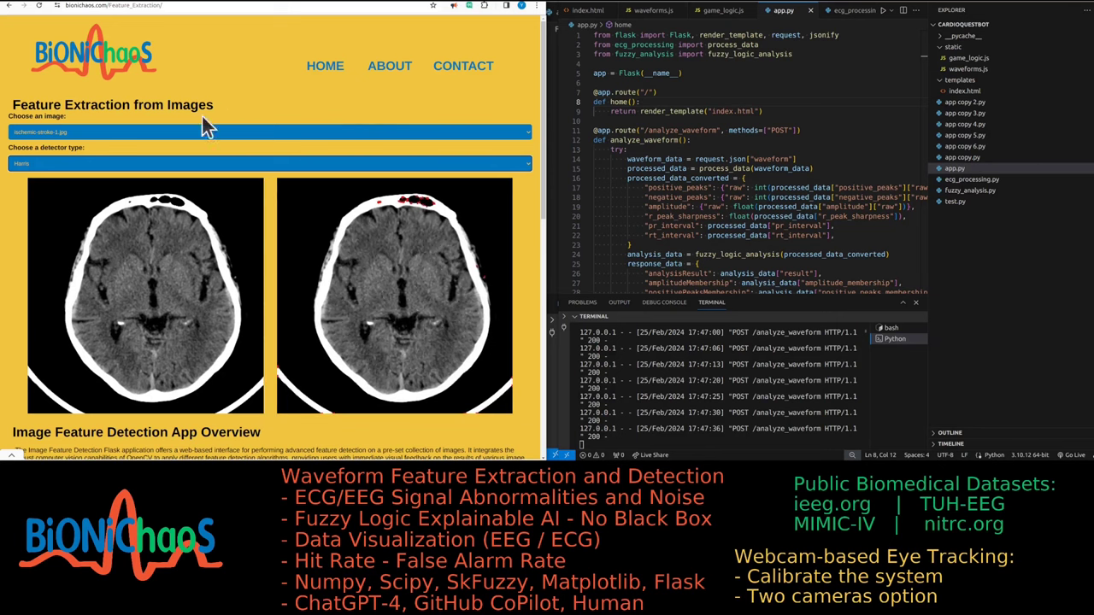
{"action": "left_click", "coordinate": [192, 164]}
{"action": "left_click", "coordinate": [155, 188]}
Open the Sampling Rates article from the home page and read through its EDA and PPG sections, conclusion and image-generation note
{"action": "left_click", "coordinate": [101, 53]}
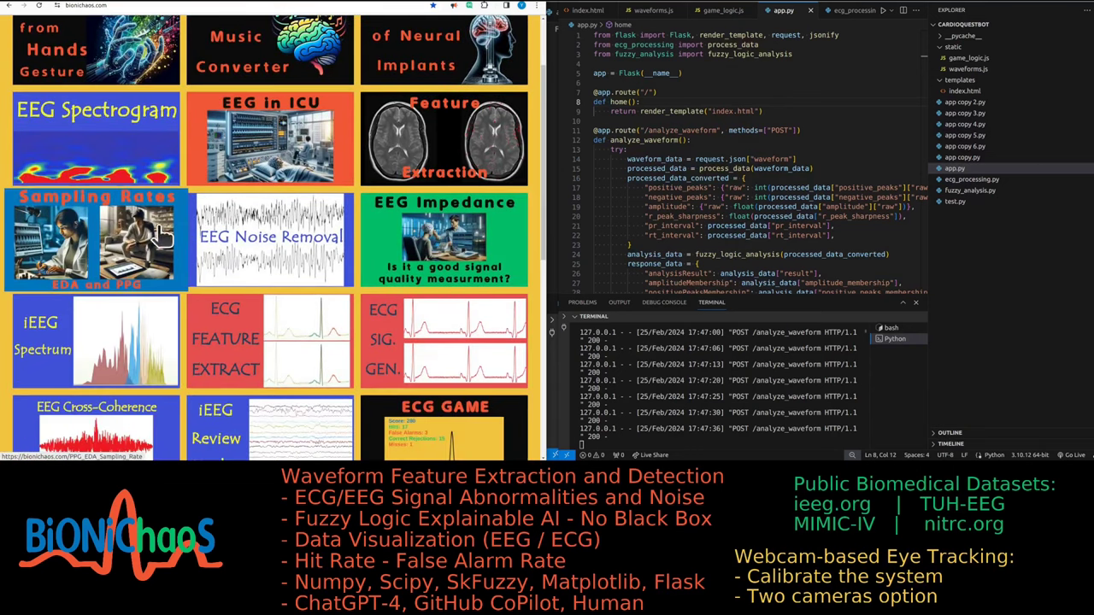
{"action": "left_click", "coordinate": [111, 213]}
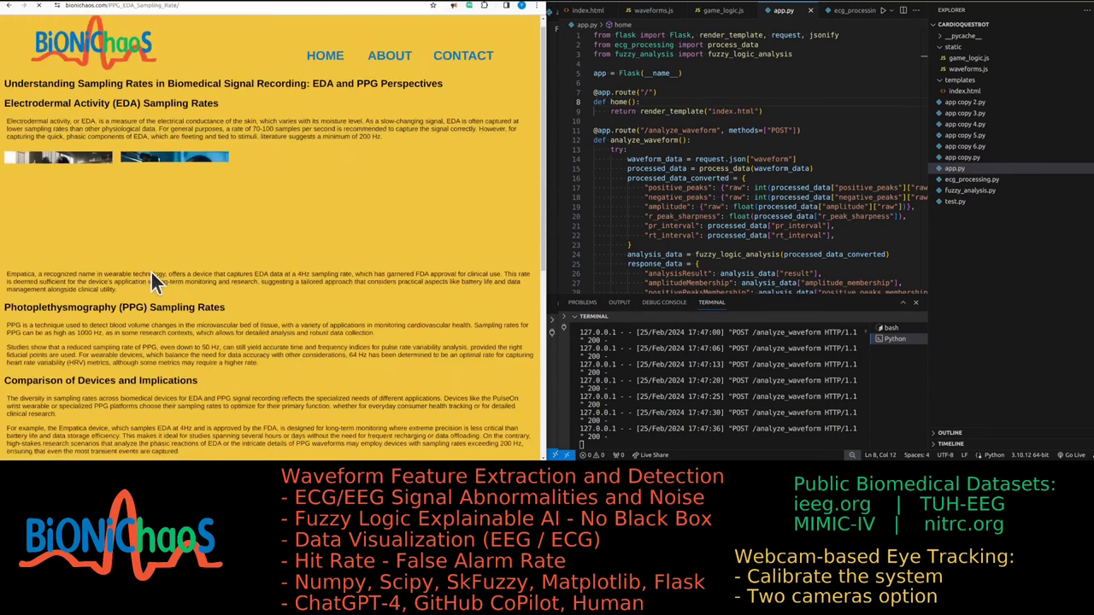
{"action": "scroll", "coordinate": [206, 267], "scroll_direction": "down", "scroll_amount": 5}
{"action": "scroll", "coordinate": [206, 253], "scroll_direction": "up", "scroll_amount": 3}
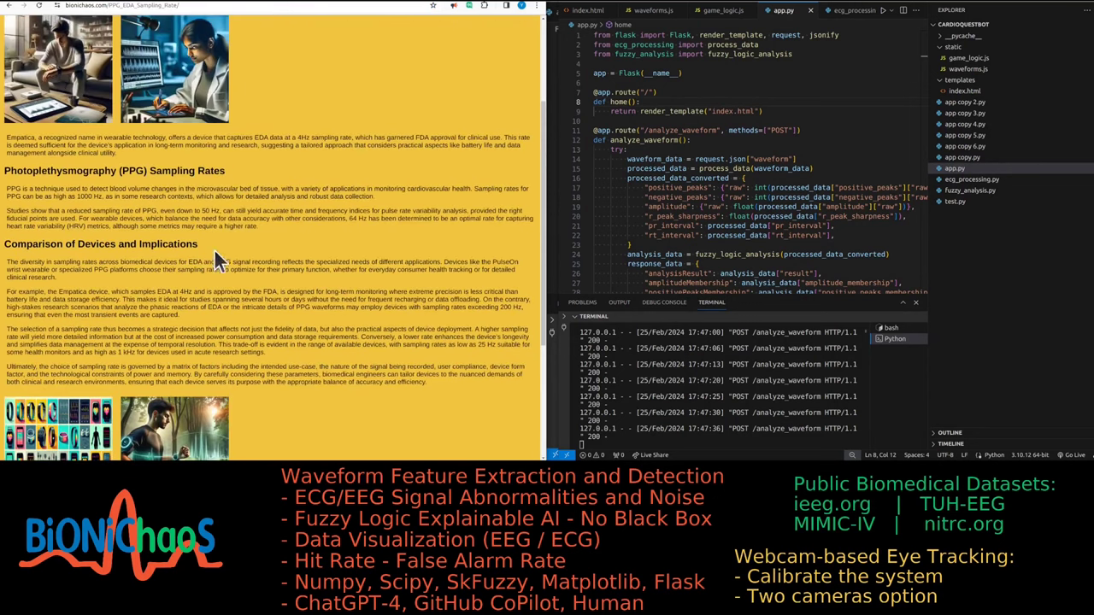
{"action": "scroll", "coordinate": [193, 200], "scroll_direction": "up", "scroll_amount": 3}
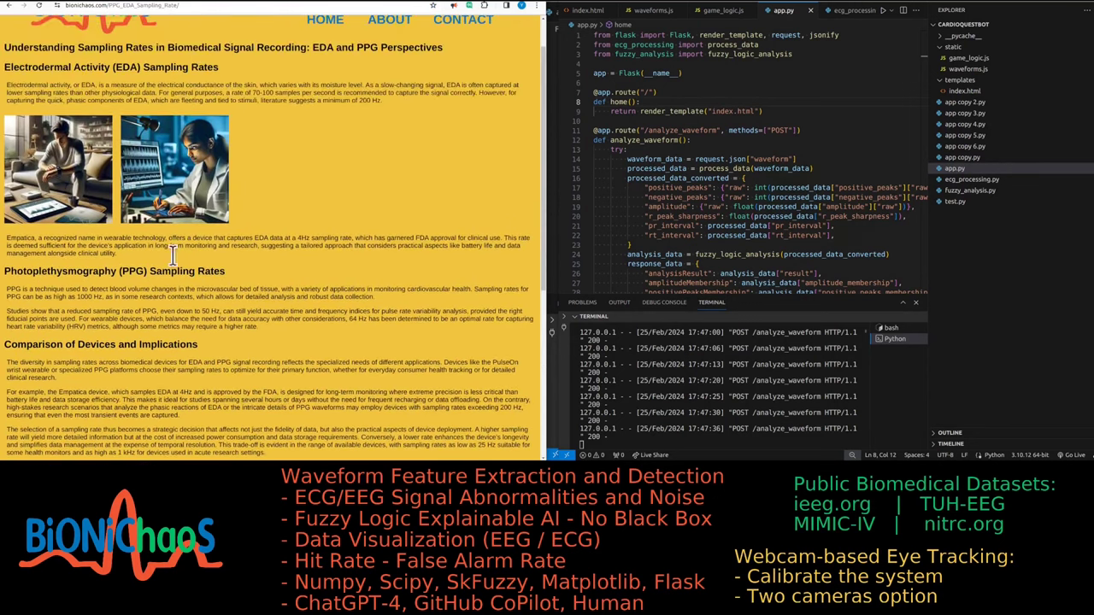
{"action": "scroll", "coordinate": [156, 305], "scroll_direction": "down", "scroll_amount": 10}
{"action": "left_click_drag", "start_coordinate": [124, 450], "coordinate": [166, 451]}
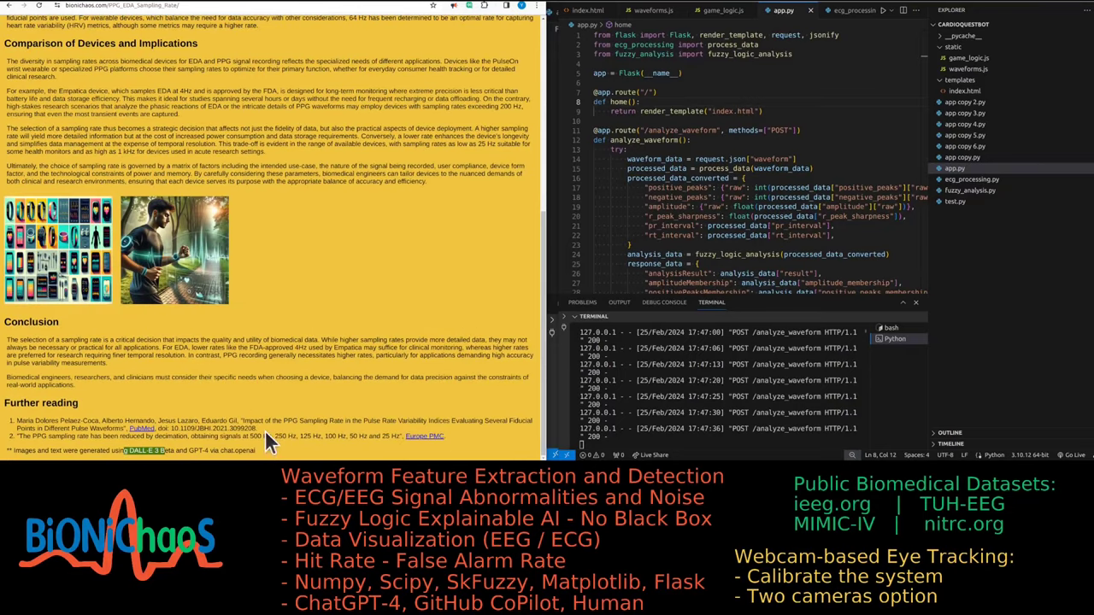
{"action": "scroll", "coordinate": [230, 307], "scroll_direction": "up", "scroll_amount": 3}
{"action": "scroll", "coordinate": [244, 313], "scroll_direction": "down", "scroll_amount": 3}
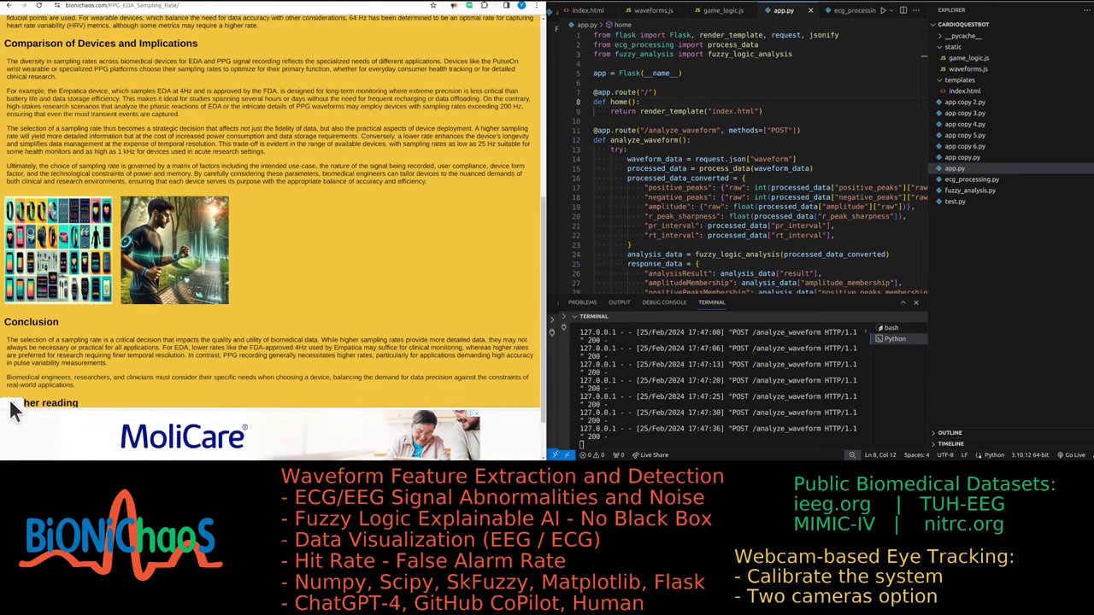
{"action": "scroll", "coordinate": [79, 244], "scroll_direction": "up", "scroll_amount": 3}
Go back to the home page and open the EEG Spectrogram application
{"action": "key", "text": "alt+Left"}
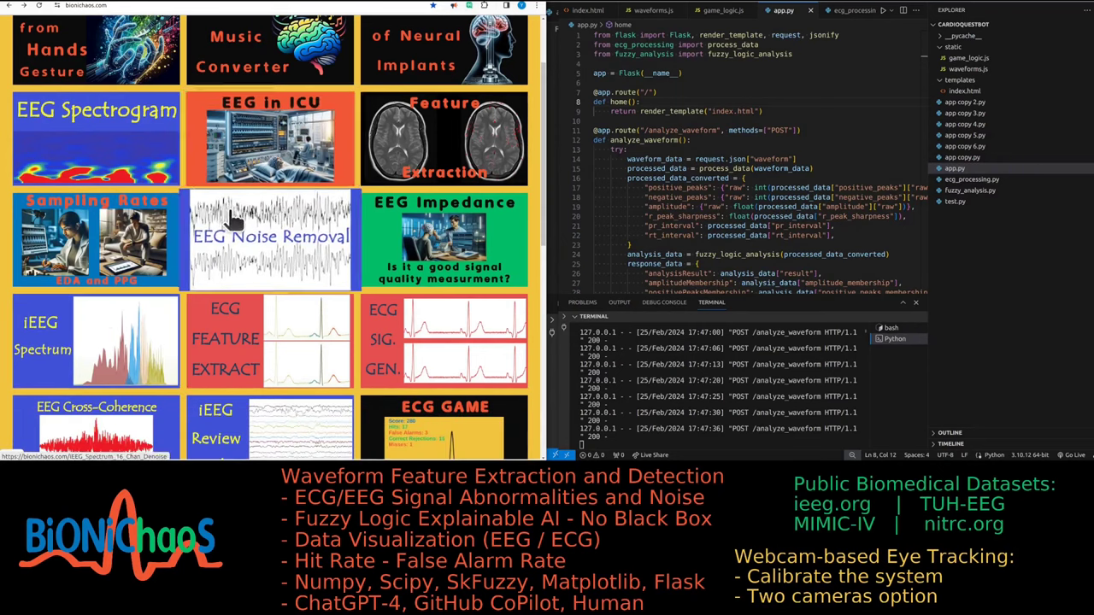
{"action": "scroll", "coordinate": [232, 218], "scroll_direction": "up", "scroll_amount": 2}
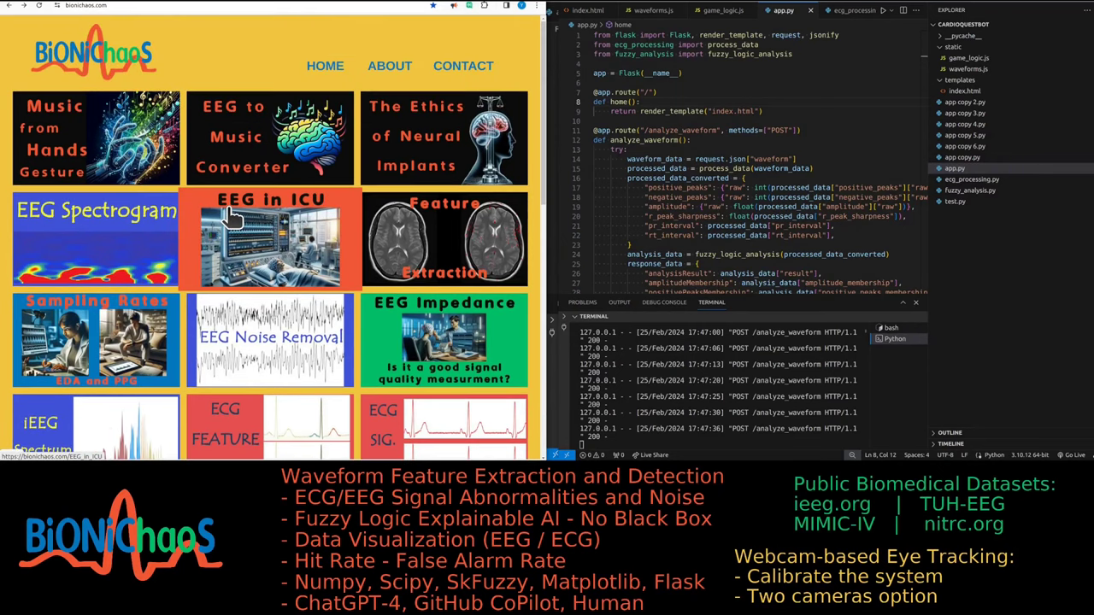
{"action": "left_click", "coordinate": [98, 250]}
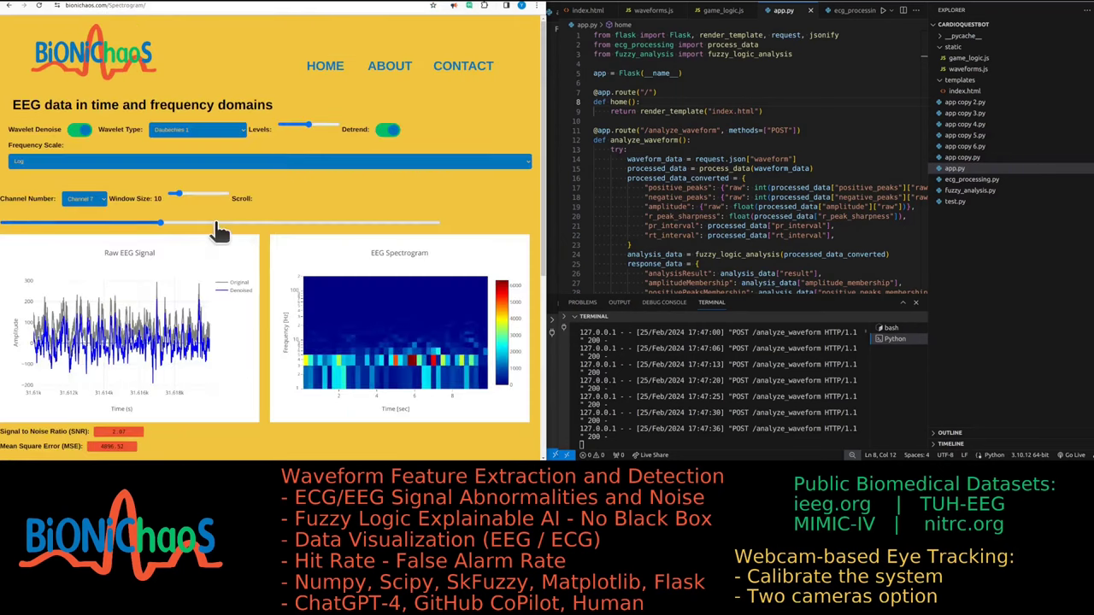
Move the EEG time window forward and partway back to examine Channel 7's signal and spectrogram, and collapse the advertisement
{"action": "left_click_drag", "start_coordinate": [215, 222], "coordinate": [263, 223]}
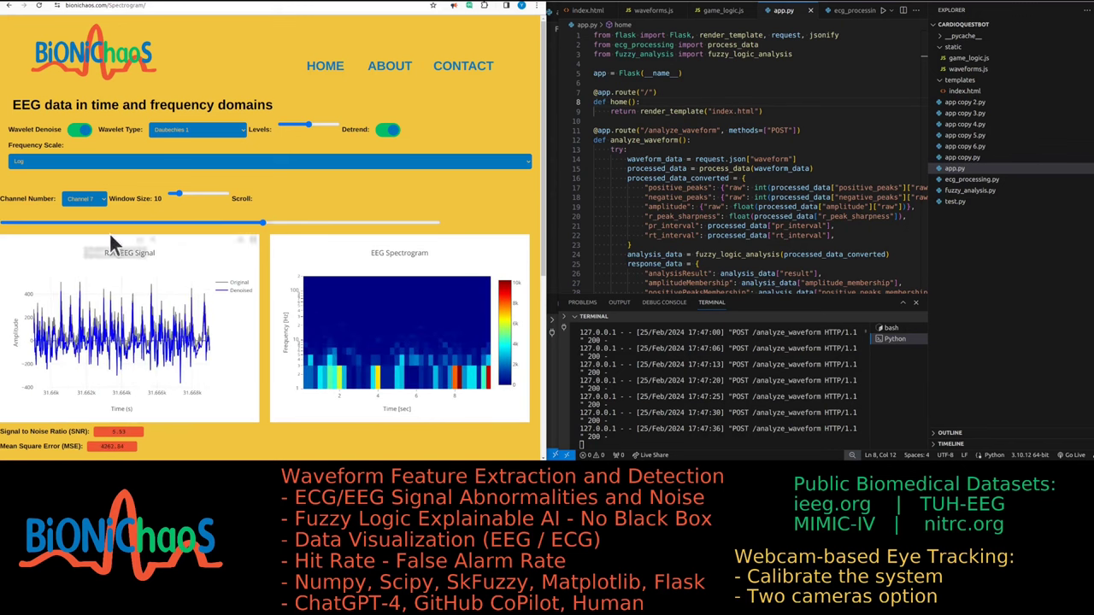
{"action": "left_click", "coordinate": [82, 198]}
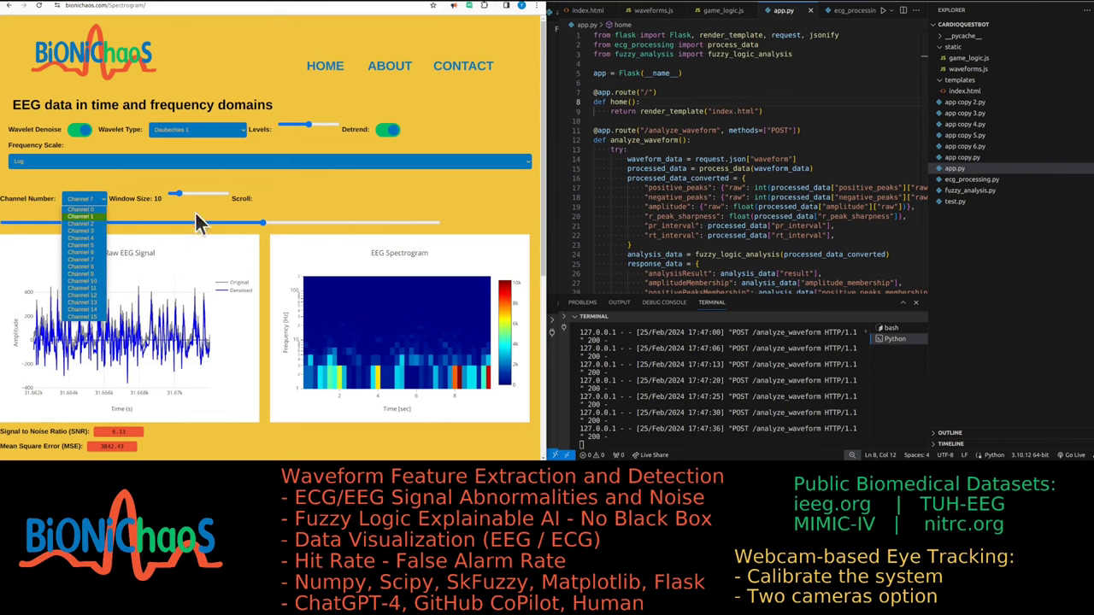
{"action": "left_click_drag", "start_coordinate": [256, 224], "coordinate": [220, 224]}
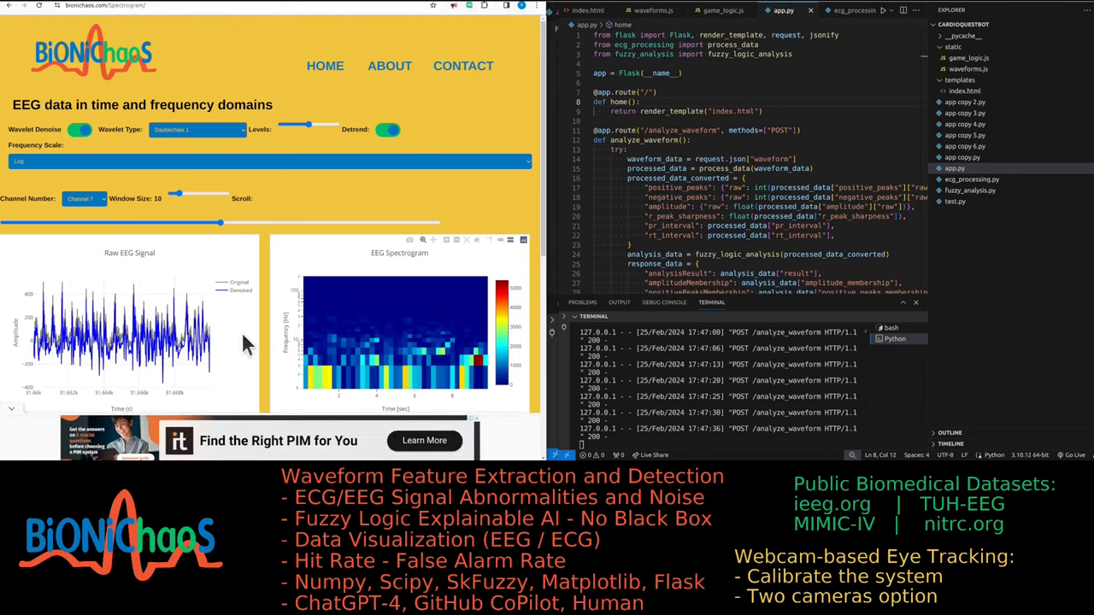
{"action": "left_click", "coordinate": [12, 409]}
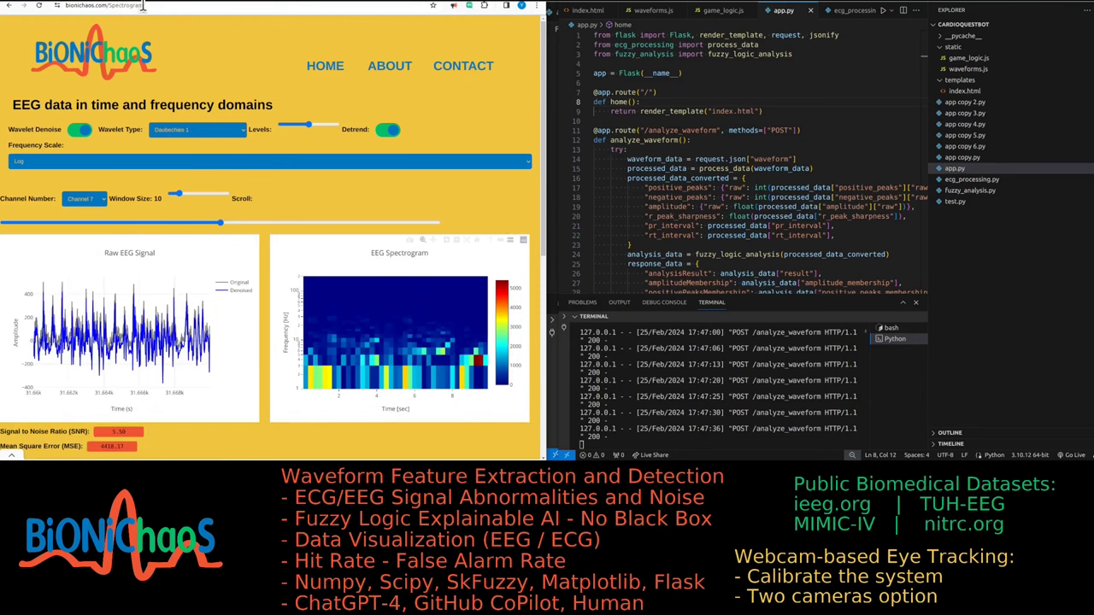
Open the EEG to Music Converter from the home page, advance its time window to about 31.7k s, and collapse the advertisement
{"action": "left_click", "coordinate": [68, 58]}
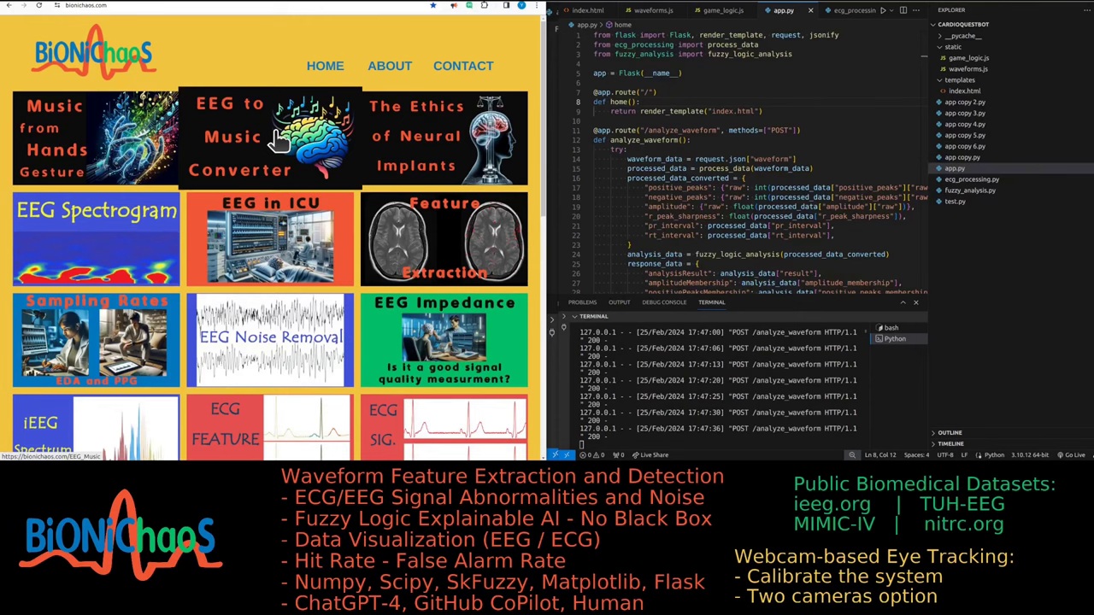
{"action": "left_click", "coordinate": [278, 141]}
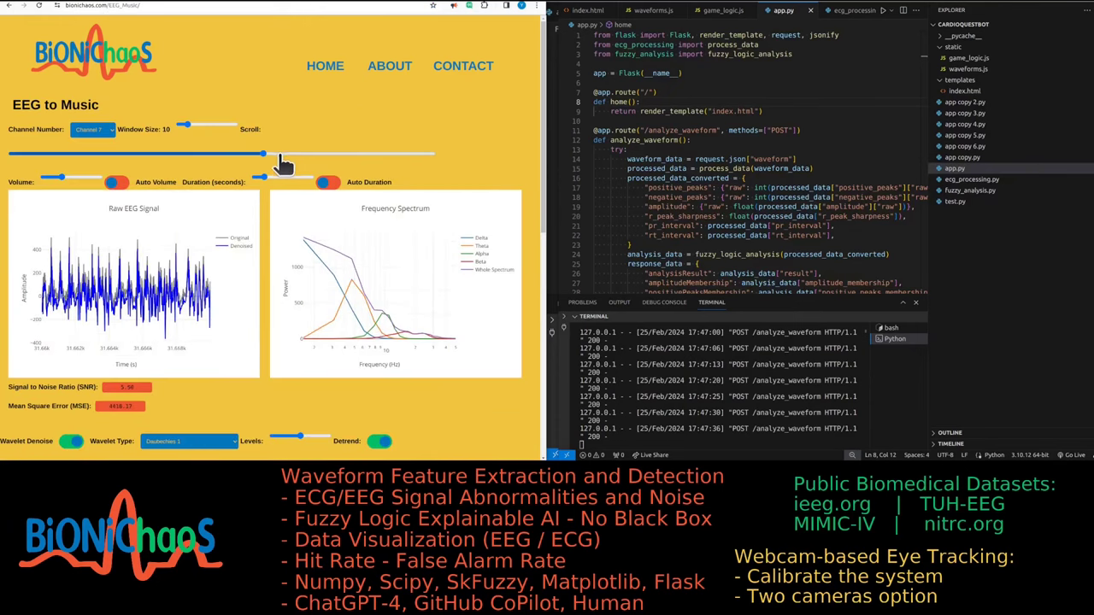
{"action": "left_click", "coordinate": [289, 155]}
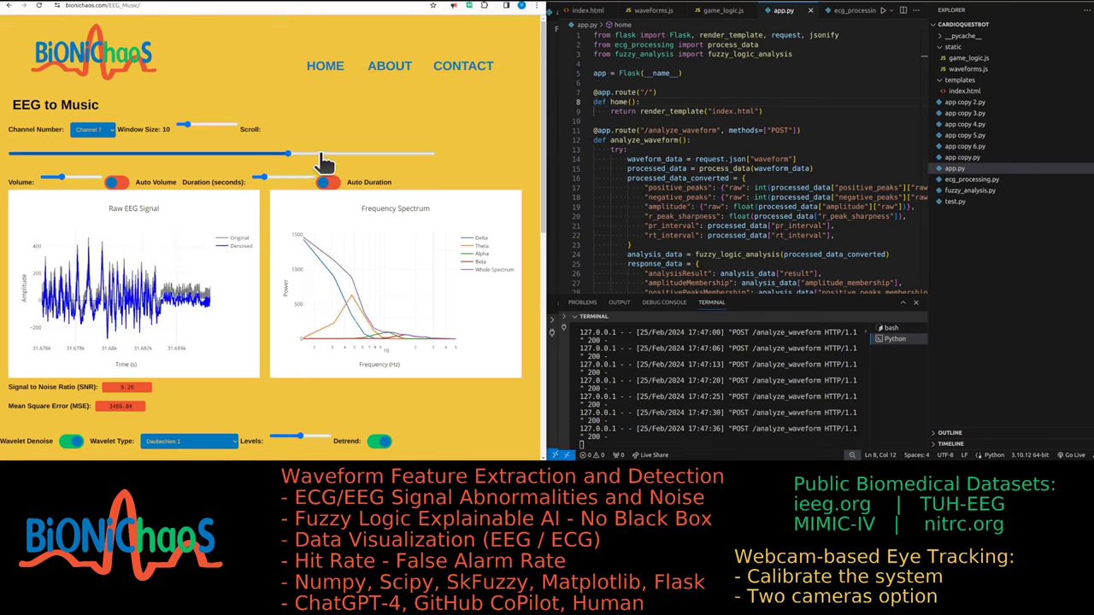
{"action": "left_click", "coordinate": [384, 156]}
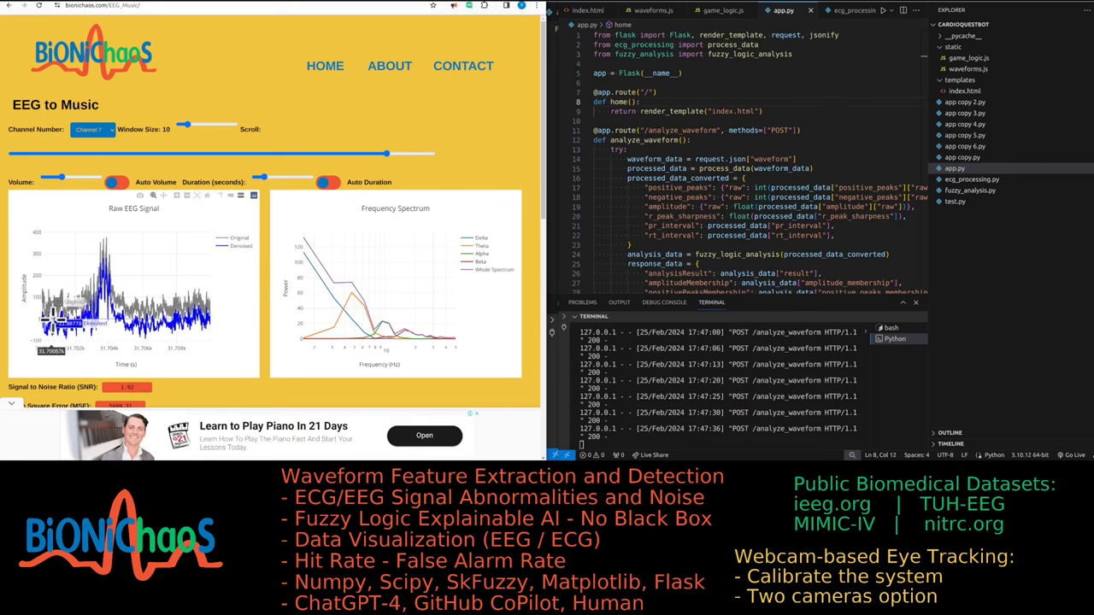
{"action": "left_click", "coordinate": [12, 407]}
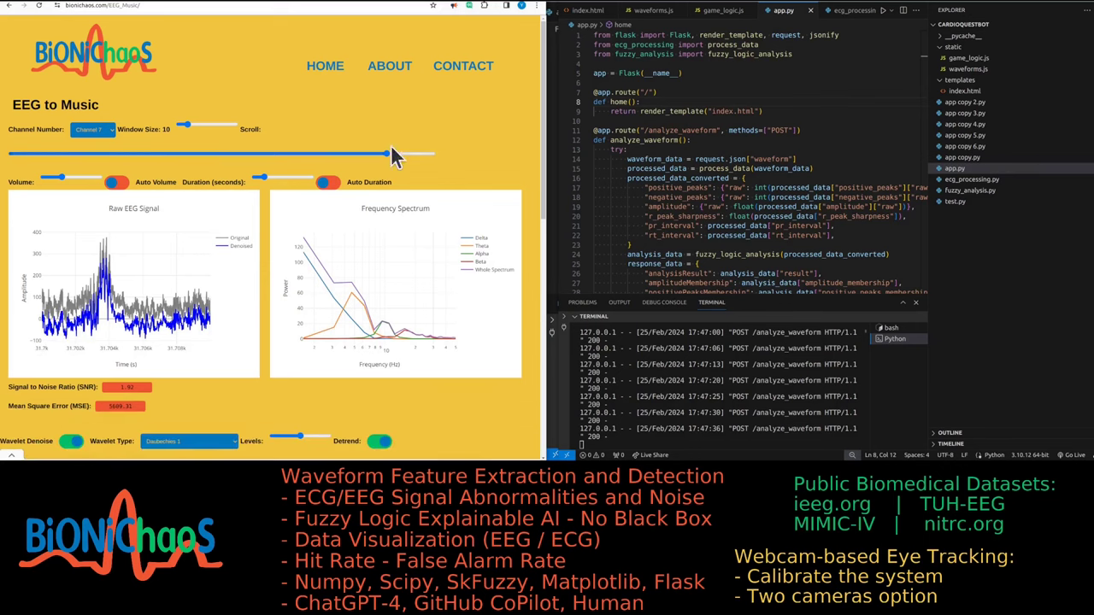
Move the EEG time window back near the start of the recording and turn on Auto Volume and Auto Duration
{"action": "left_click_drag", "start_coordinate": [391, 154], "coordinate": [53, 159]}
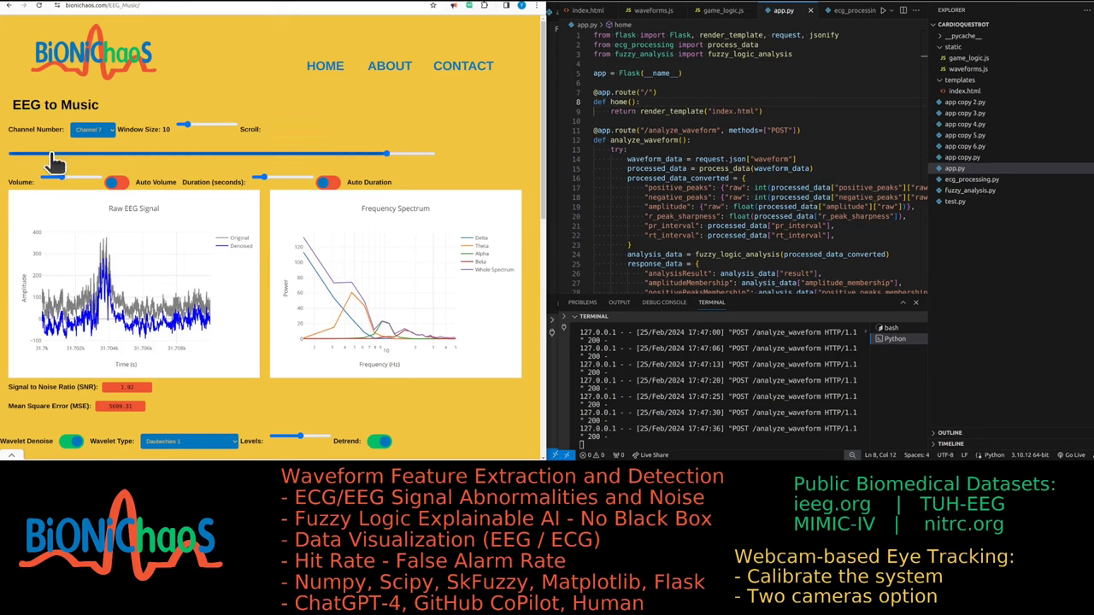
{"action": "left_click", "coordinate": [53, 159]}
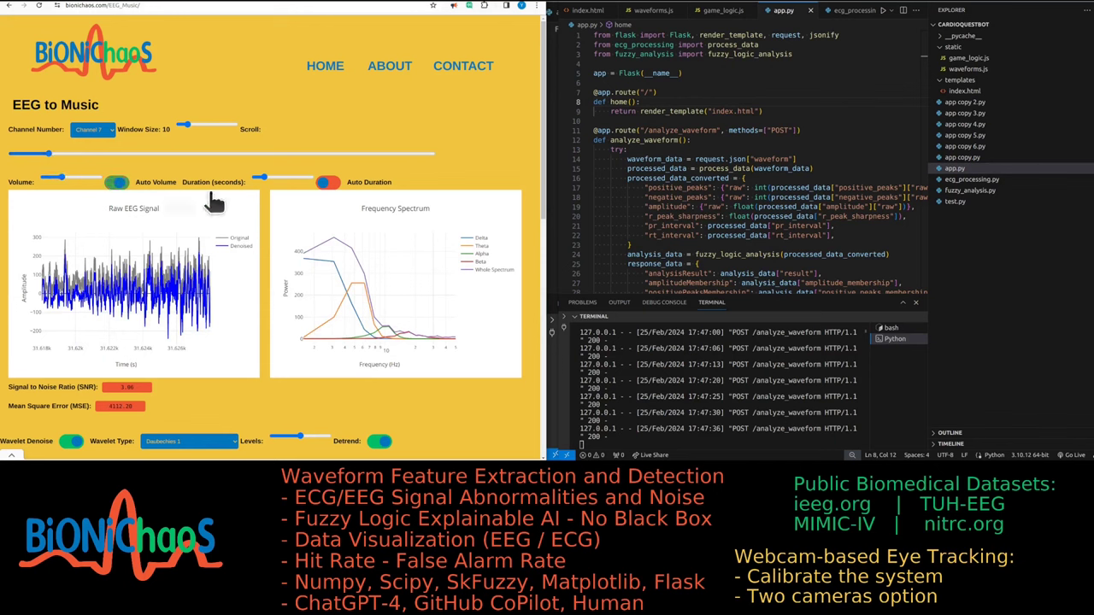
{"action": "left_click", "coordinate": [329, 185]}
Move the EEG time window near the end of the recording and back to the middle to compare how the sections sound
{"action": "left_click", "coordinate": [397, 155]}
{"action": "left_click_drag", "start_coordinate": [397, 155], "coordinate": [404, 155]}
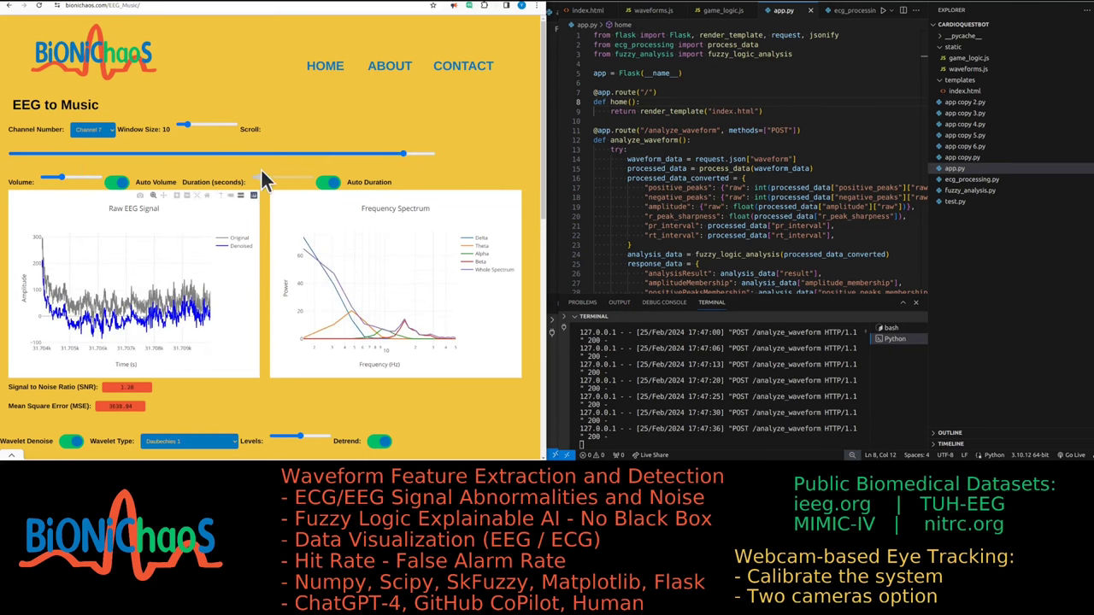
{"action": "left_click", "coordinate": [217, 155]}
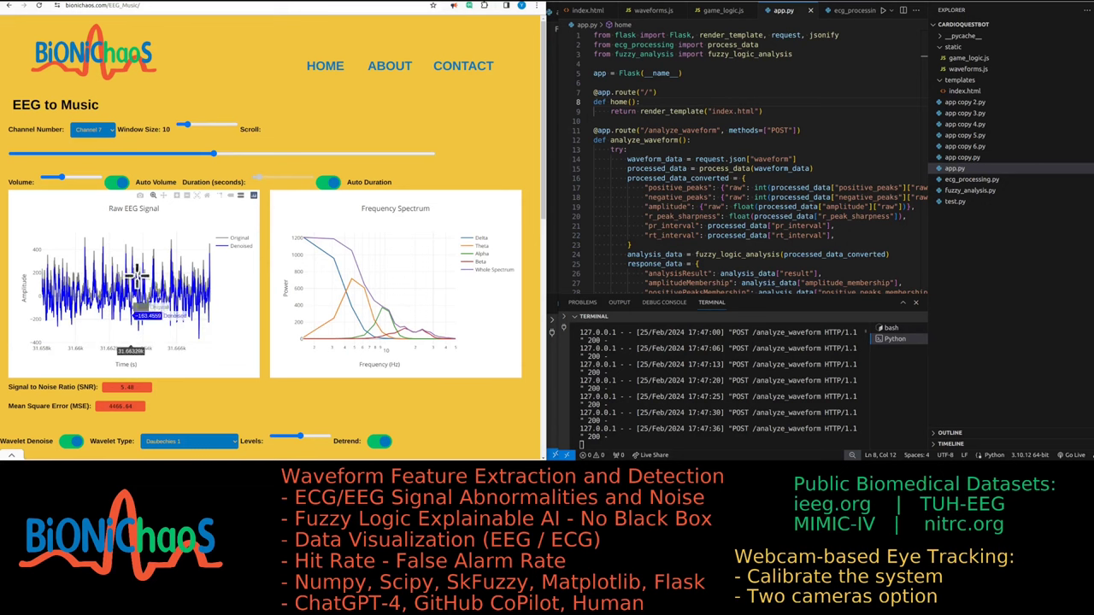
{"action": "left_click", "coordinate": [238, 155]}
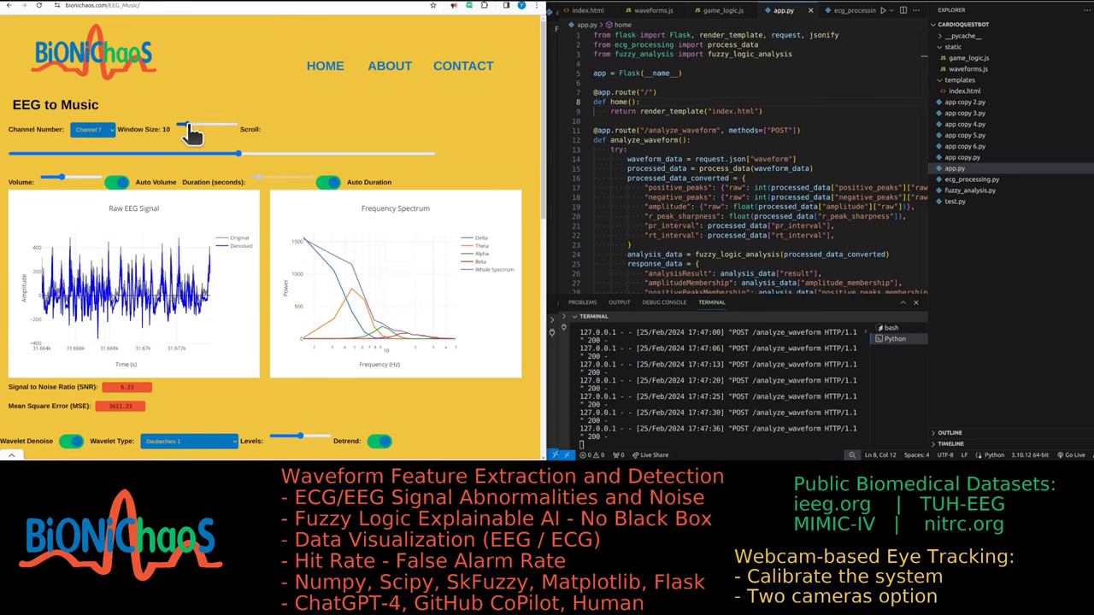
Set the EEG window size to 40 and move the time window to an earlier section starting around 31.64k s
{"action": "left_click_drag", "start_coordinate": [189, 127], "coordinate": [203, 127]}
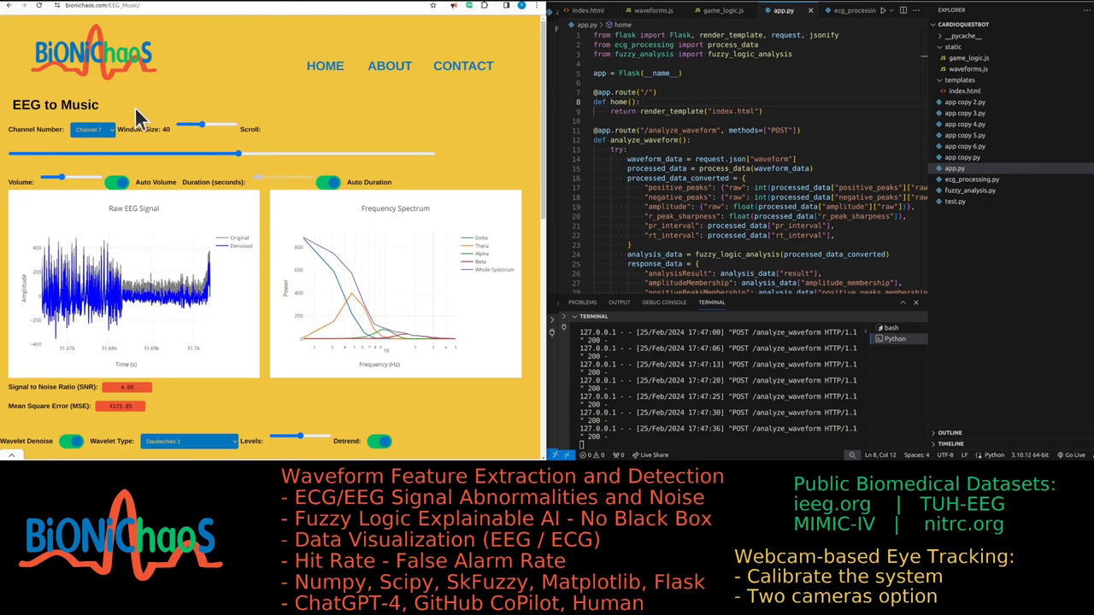
{"action": "left_click", "coordinate": [130, 155]}
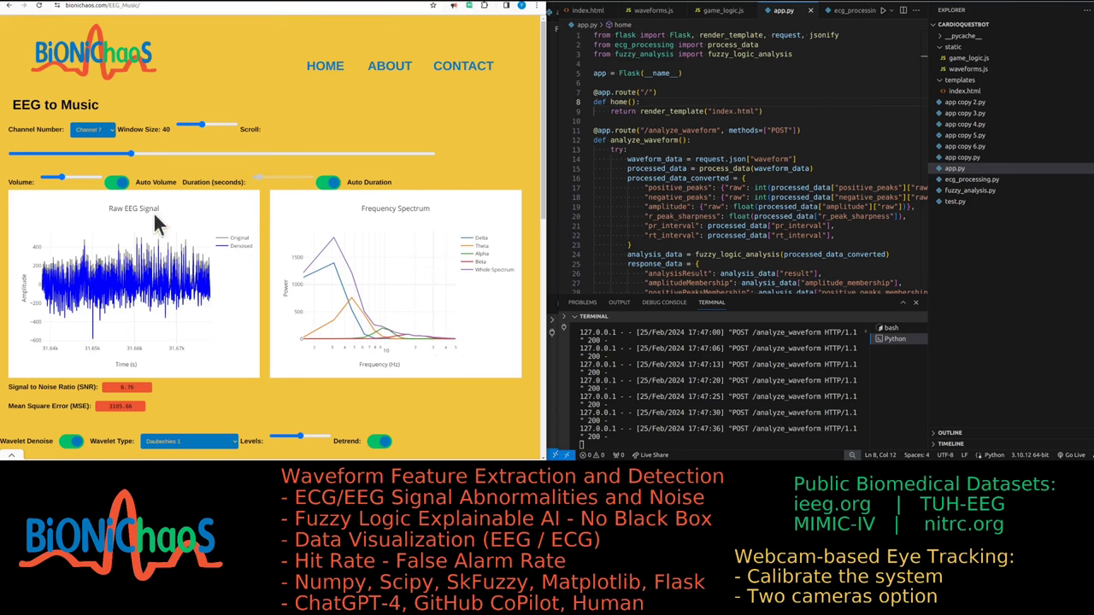
Skim the description of the EEG Visualization and Music Conversion Tool below the graphs and return to the home page
{"action": "scroll", "coordinate": [257, 231], "scroll_direction": "down", "scroll_amount": 4}
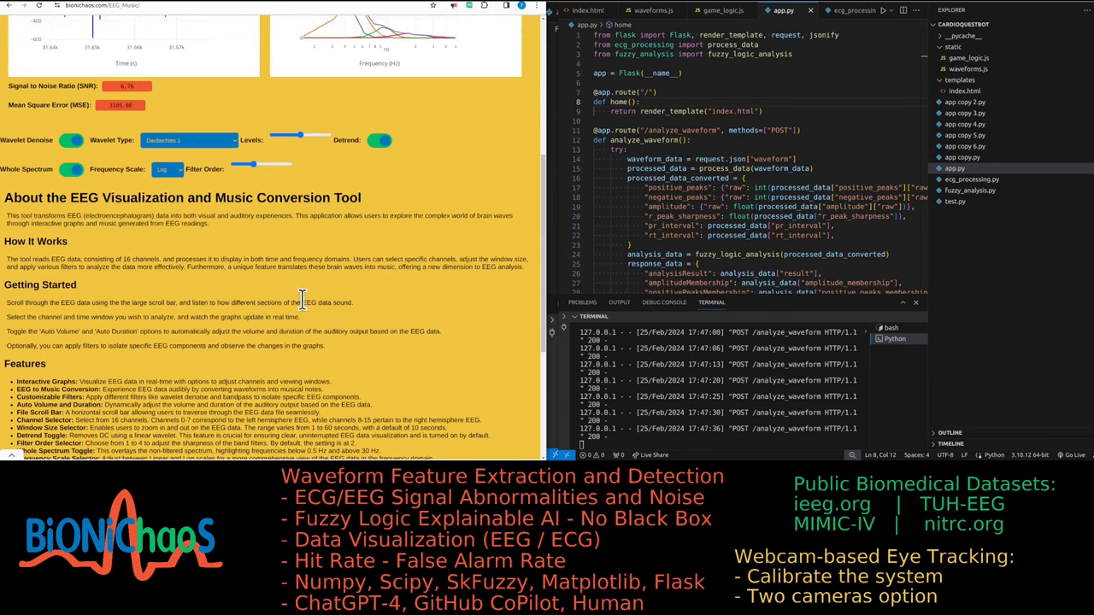
{"action": "scroll", "coordinate": [296, 331], "scroll_direction": "up", "scroll_amount": 6}
{"action": "scroll", "coordinate": [299, 342], "scroll_direction": "down", "scroll_amount": 5}
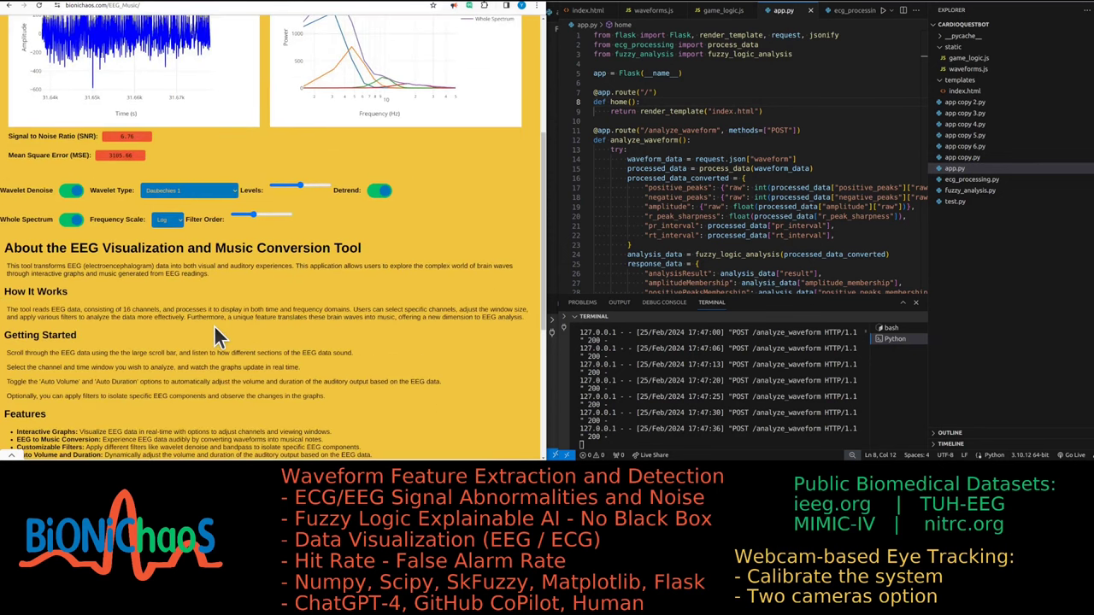
{"action": "scroll", "coordinate": [214, 325], "scroll_direction": "up", "scroll_amount": 4}
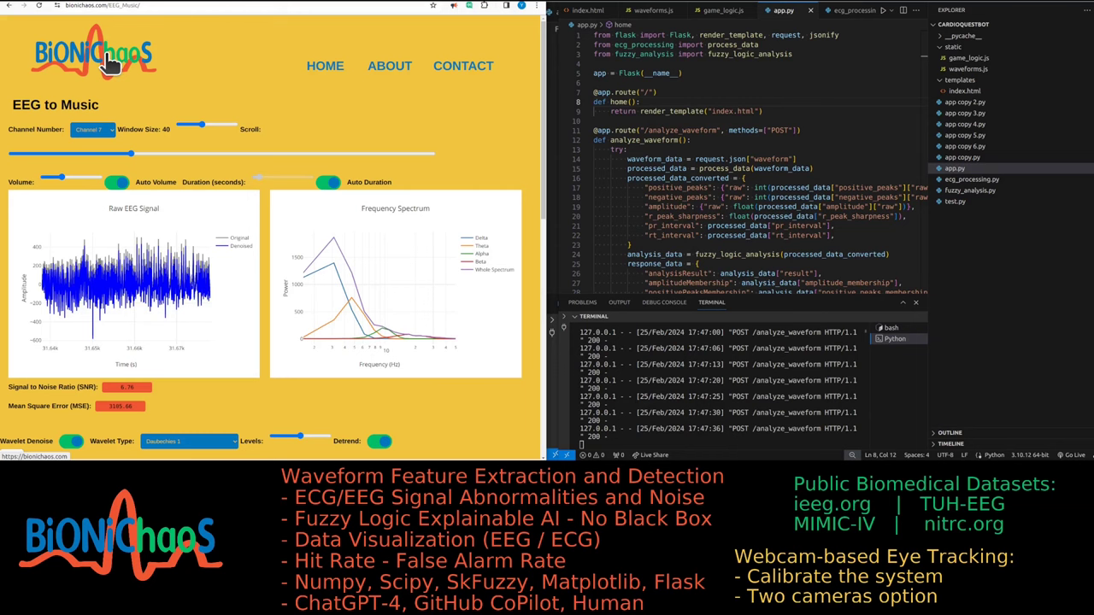
{"action": "left_click", "coordinate": [110, 67]}
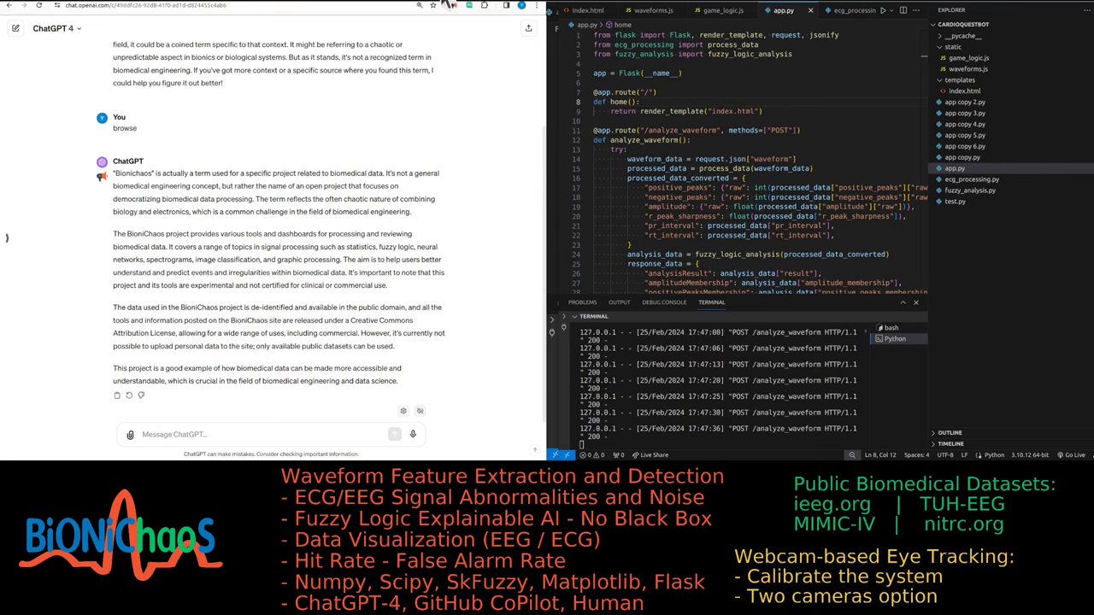
View the GitHub topic page for empatica-e4, switch back to the BioniChaos About page and skim its questions and answers
{"action": "mouse_move", "coordinate": [428, 5]}
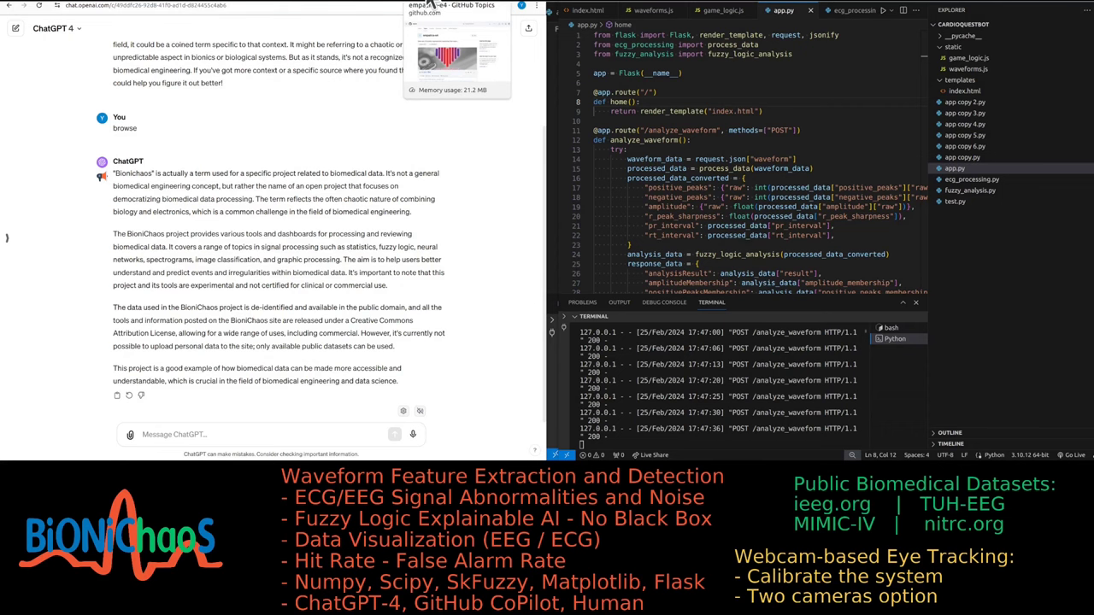
{"action": "left_click", "coordinate": [430, 5]}
{"action": "mouse_move", "coordinate": [162, 5]}
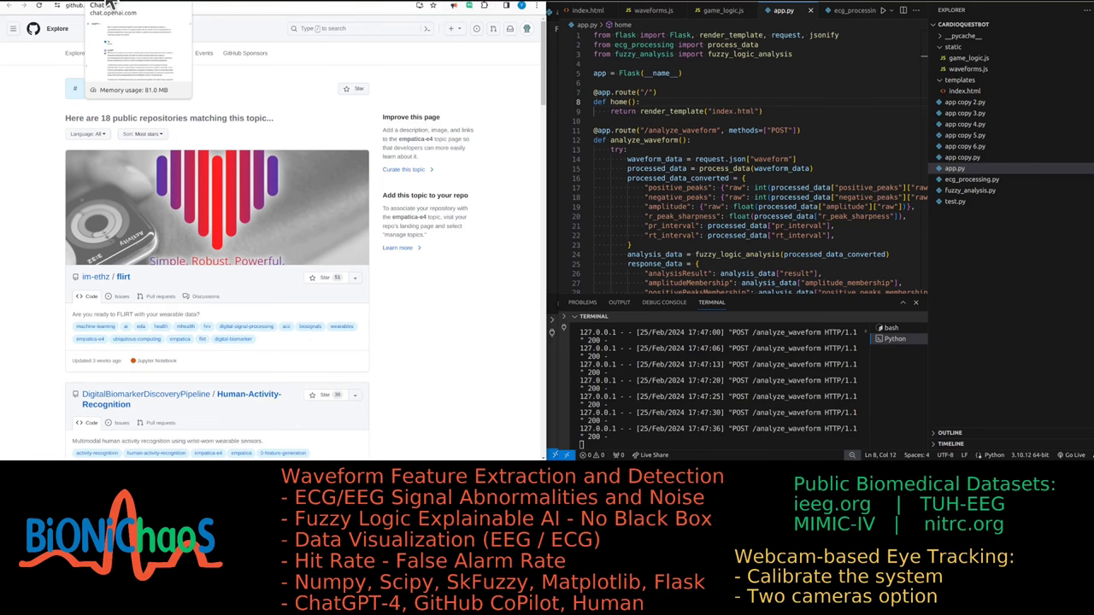
{"action": "left_click", "coordinate": [60, 5]}
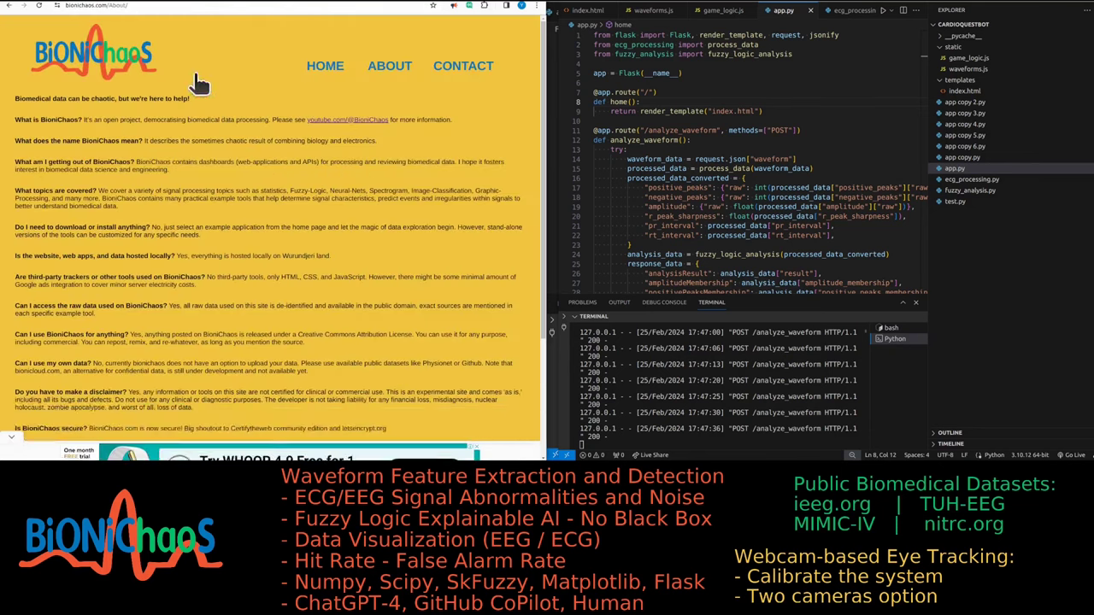
{"action": "left_click", "coordinate": [156, 5]}
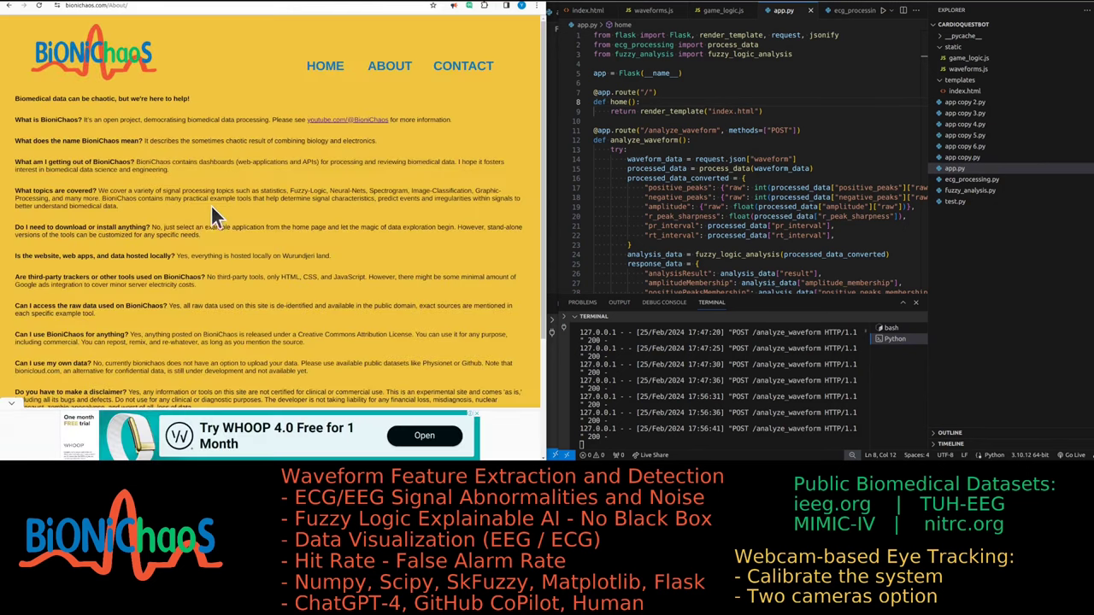
{"action": "scroll", "coordinate": [211, 203], "scroll_direction": "down", "scroll_amount": 3}
{"action": "scroll", "coordinate": [170, 136], "scroll_direction": "up", "scroll_amount": 3}
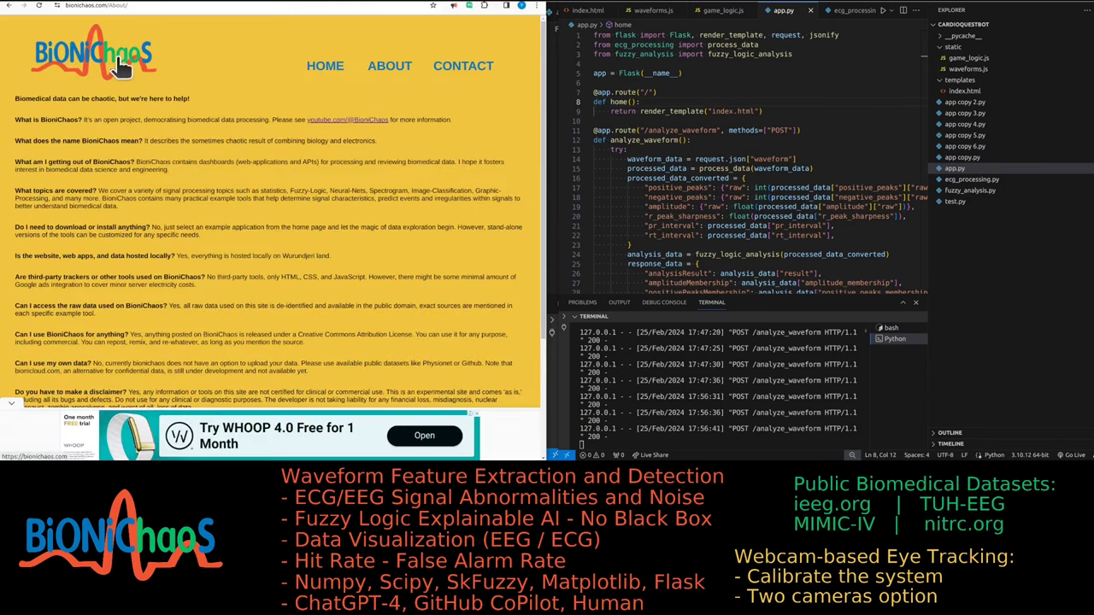
Return to the BioniChaos home page and open the EEG Noise Removal application
{"action": "left_click", "coordinate": [123, 69]}
{"action": "scroll", "coordinate": [272, 241], "scroll_direction": "down", "scroll_amount": 2}
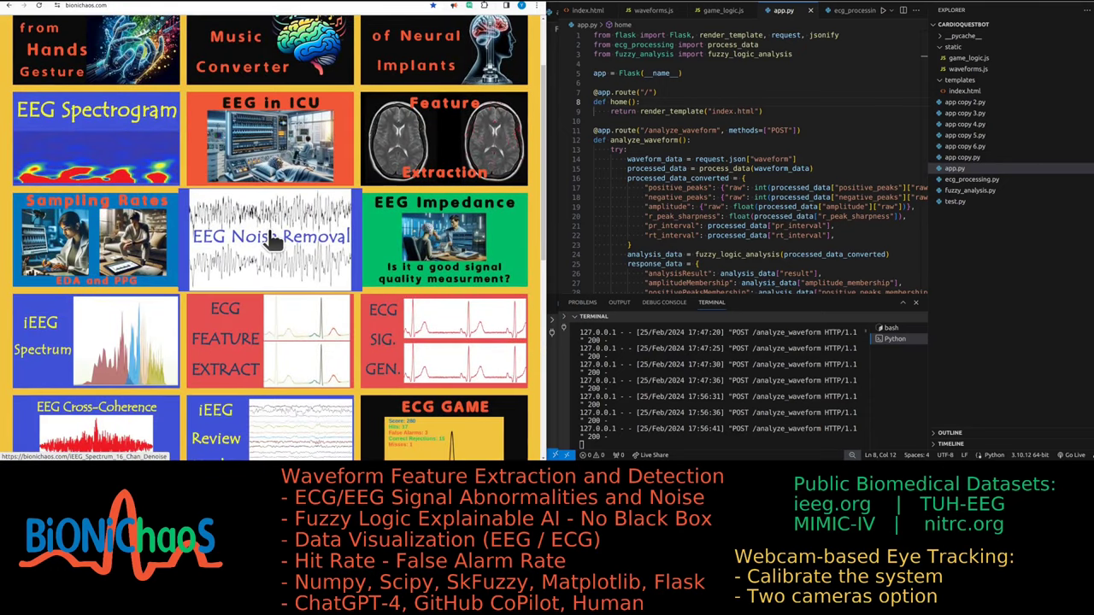
{"action": "left_click", "coordinate": [270, 239]}
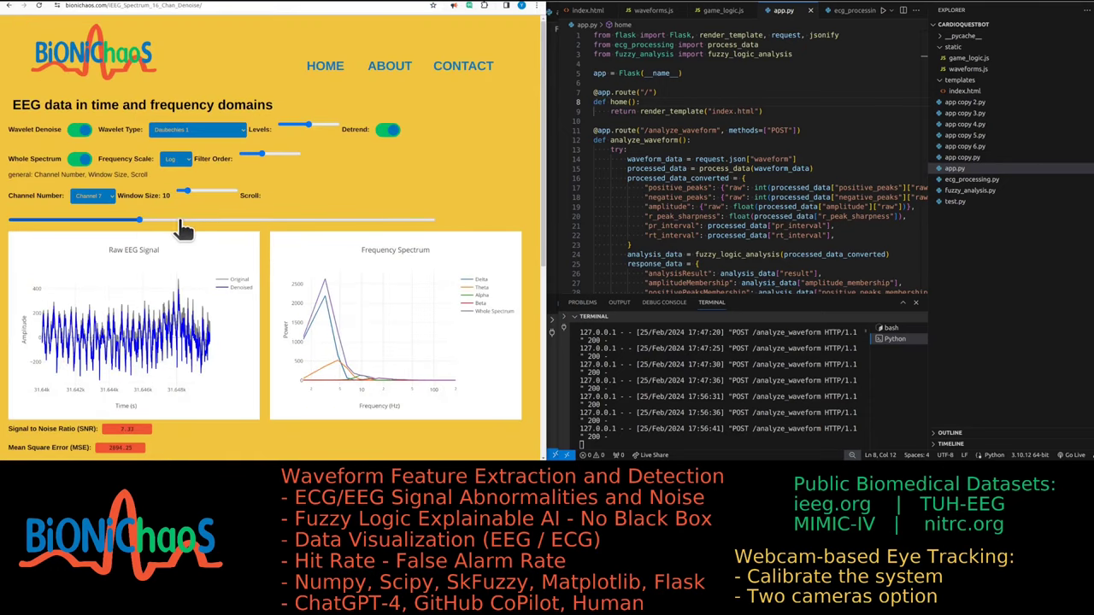
Read the iEEG Spectrum Visualization description through to its closing note, and move the EEG time window forward to about 31.65k s
{"action": "scroll", "coordinate": [318, 363], "scroll_direction": "down", "scroll_amount": 4}
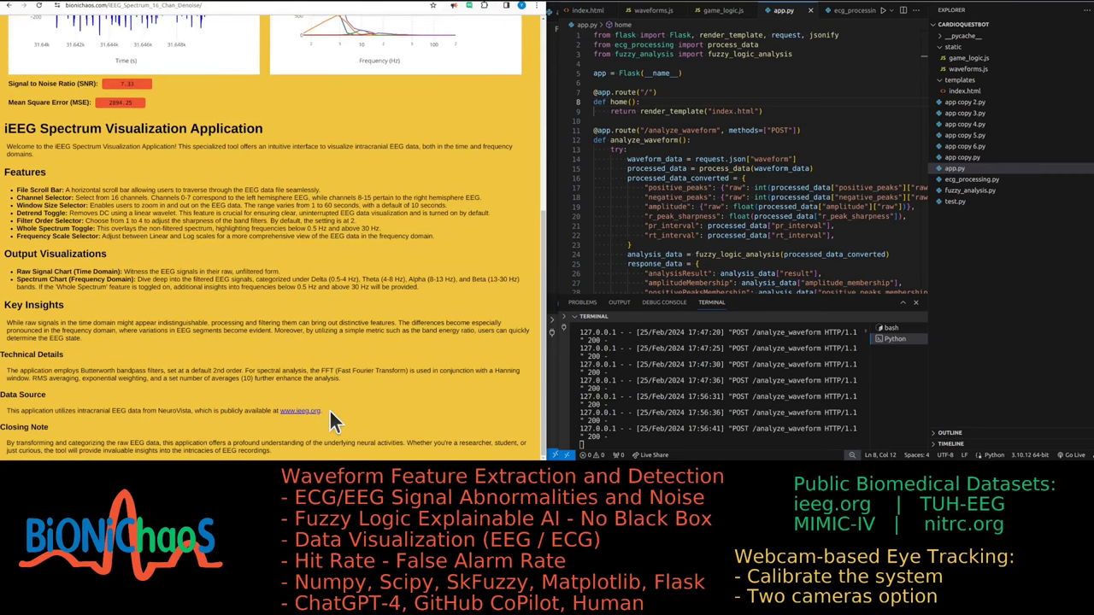
{"action": "scroll", "coordinate": [325, 411], "scroll_direction": "up", "scroll_amount": 4}
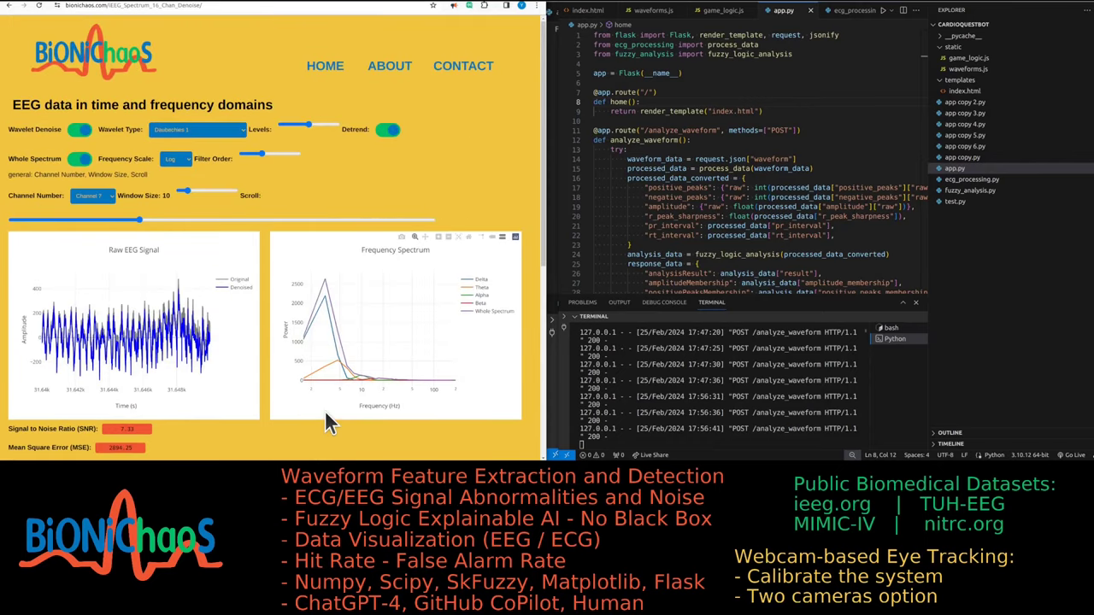
{"action": "left_click", "coordinate": [182, 220]}
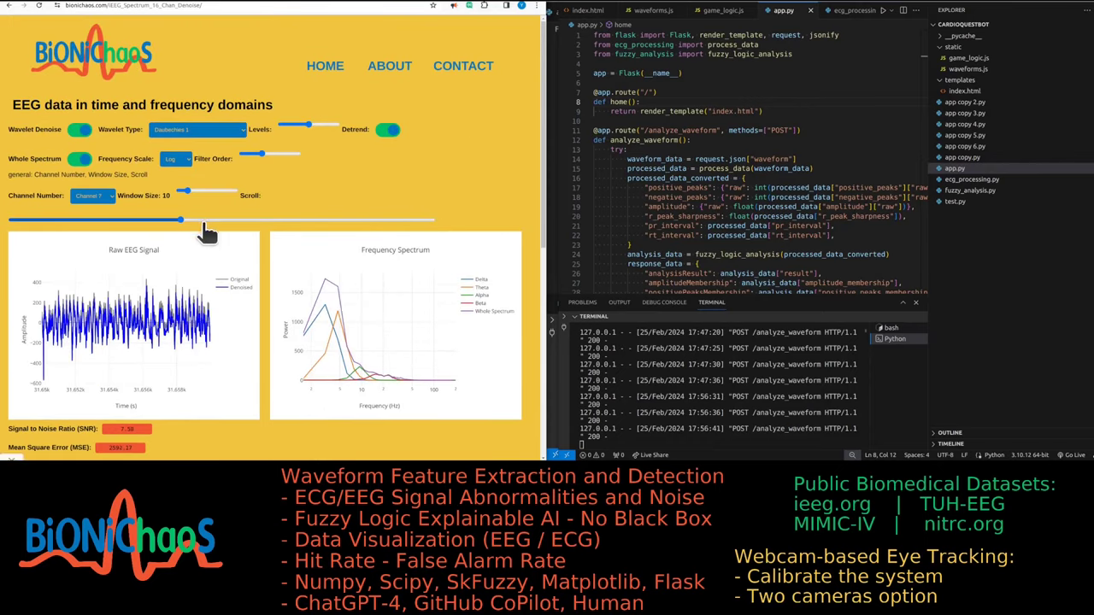